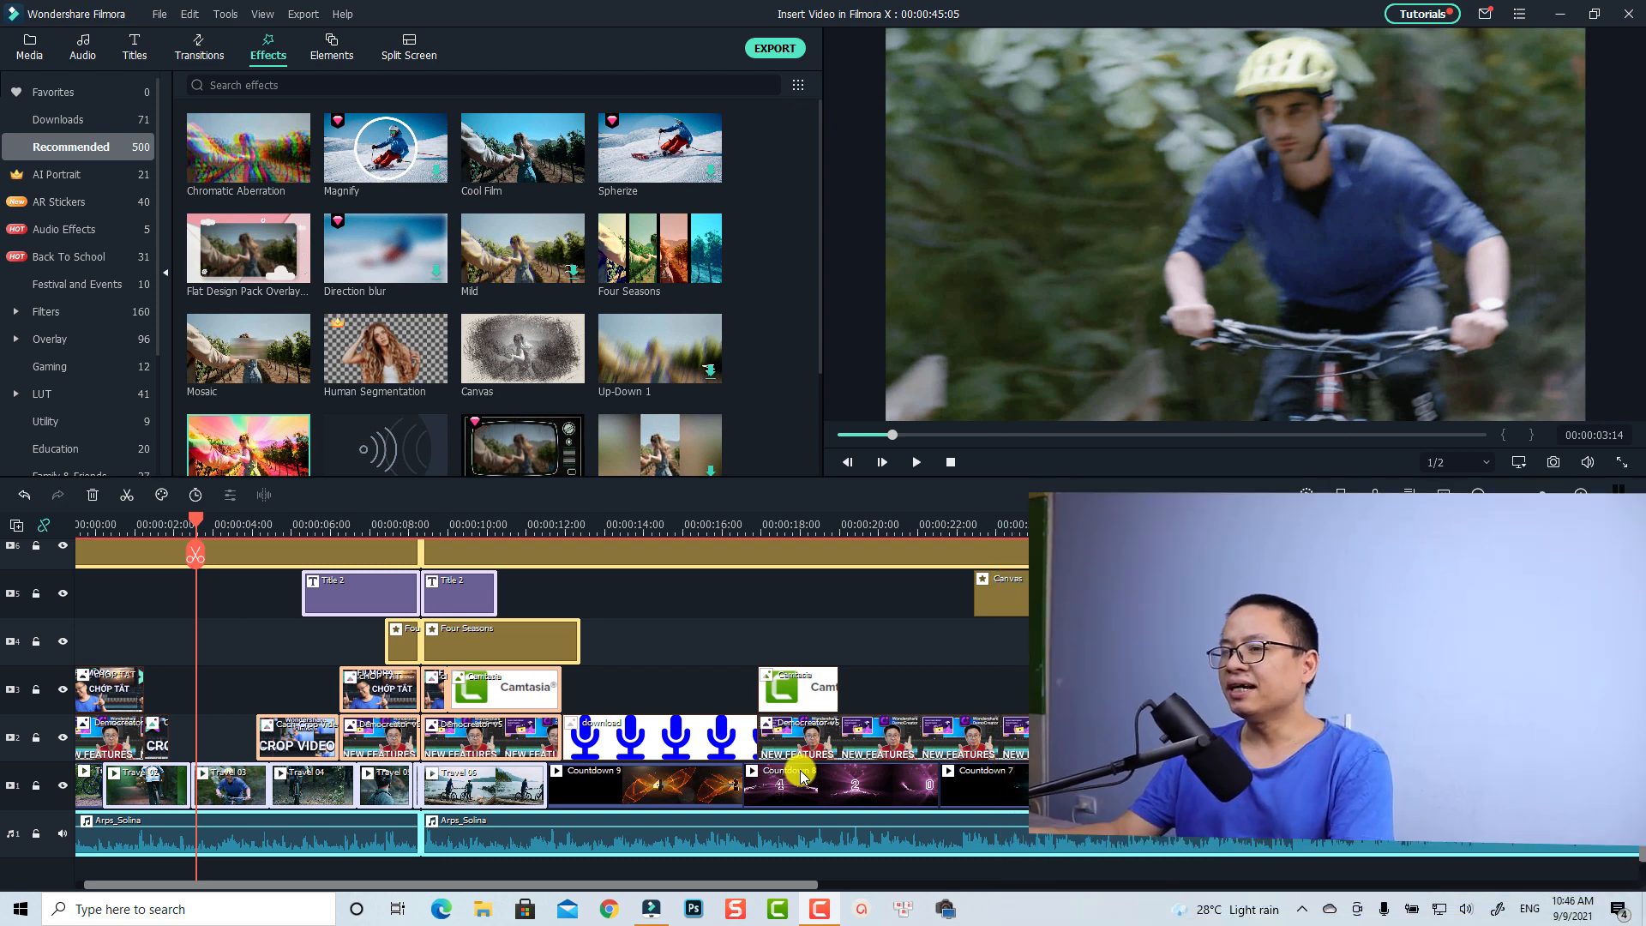
# - Move the playhead to 00:00:03:05 on the timeline, where the new video goes in
pyautogui.scroll(2, 837, 745)
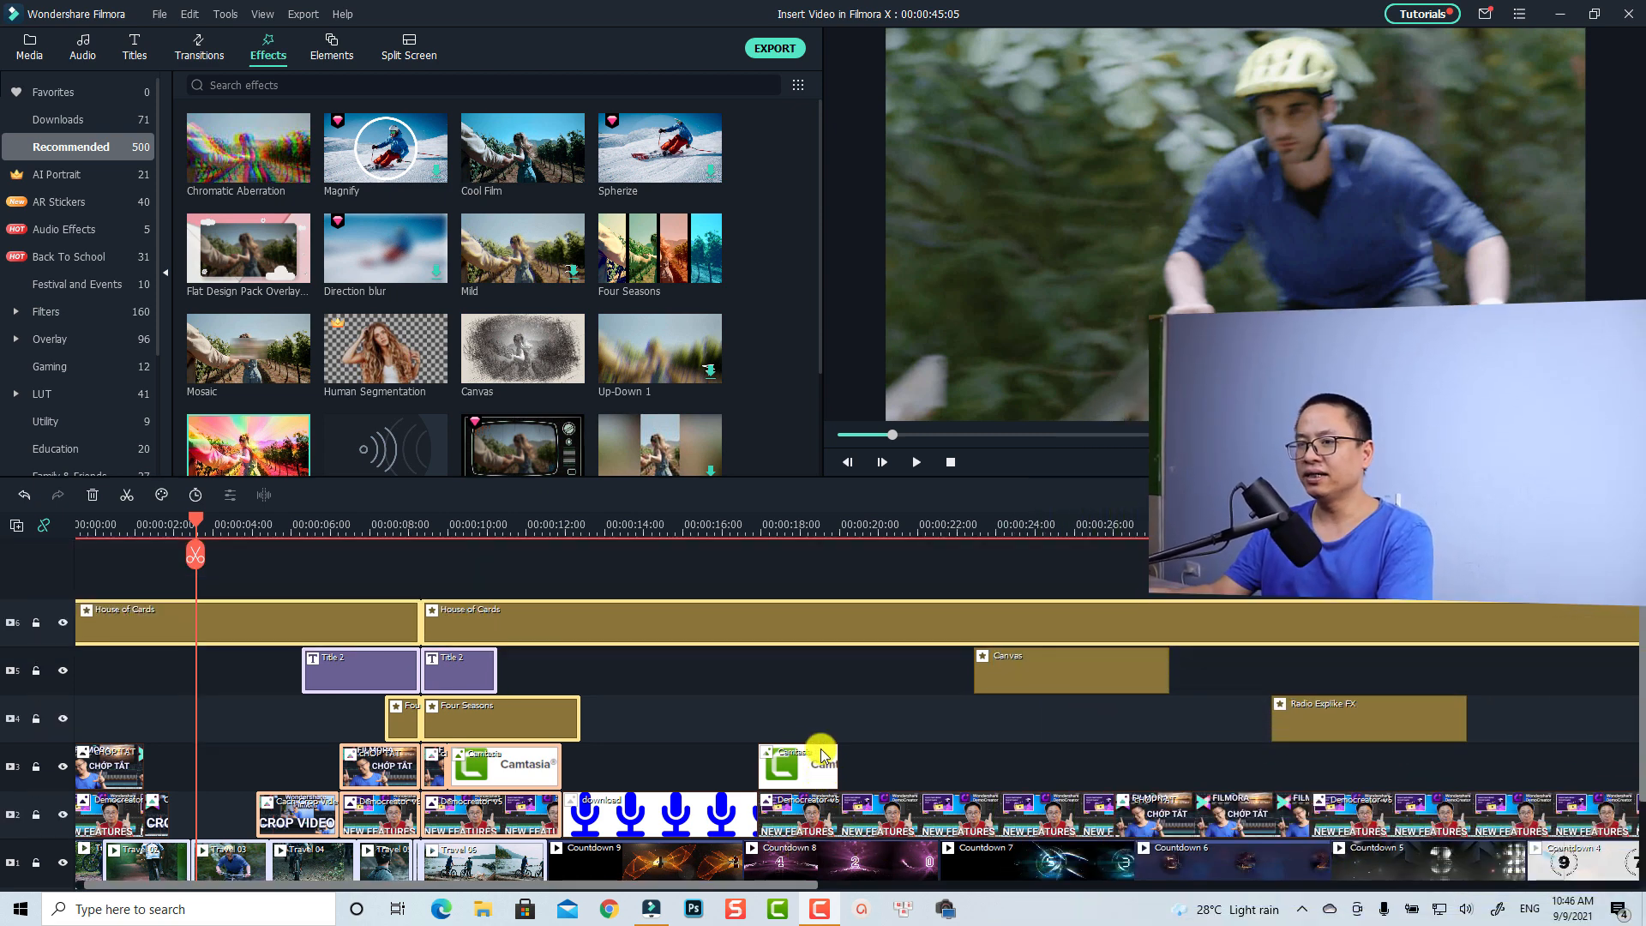
pyautogui.scroll(-3, 691, 754)
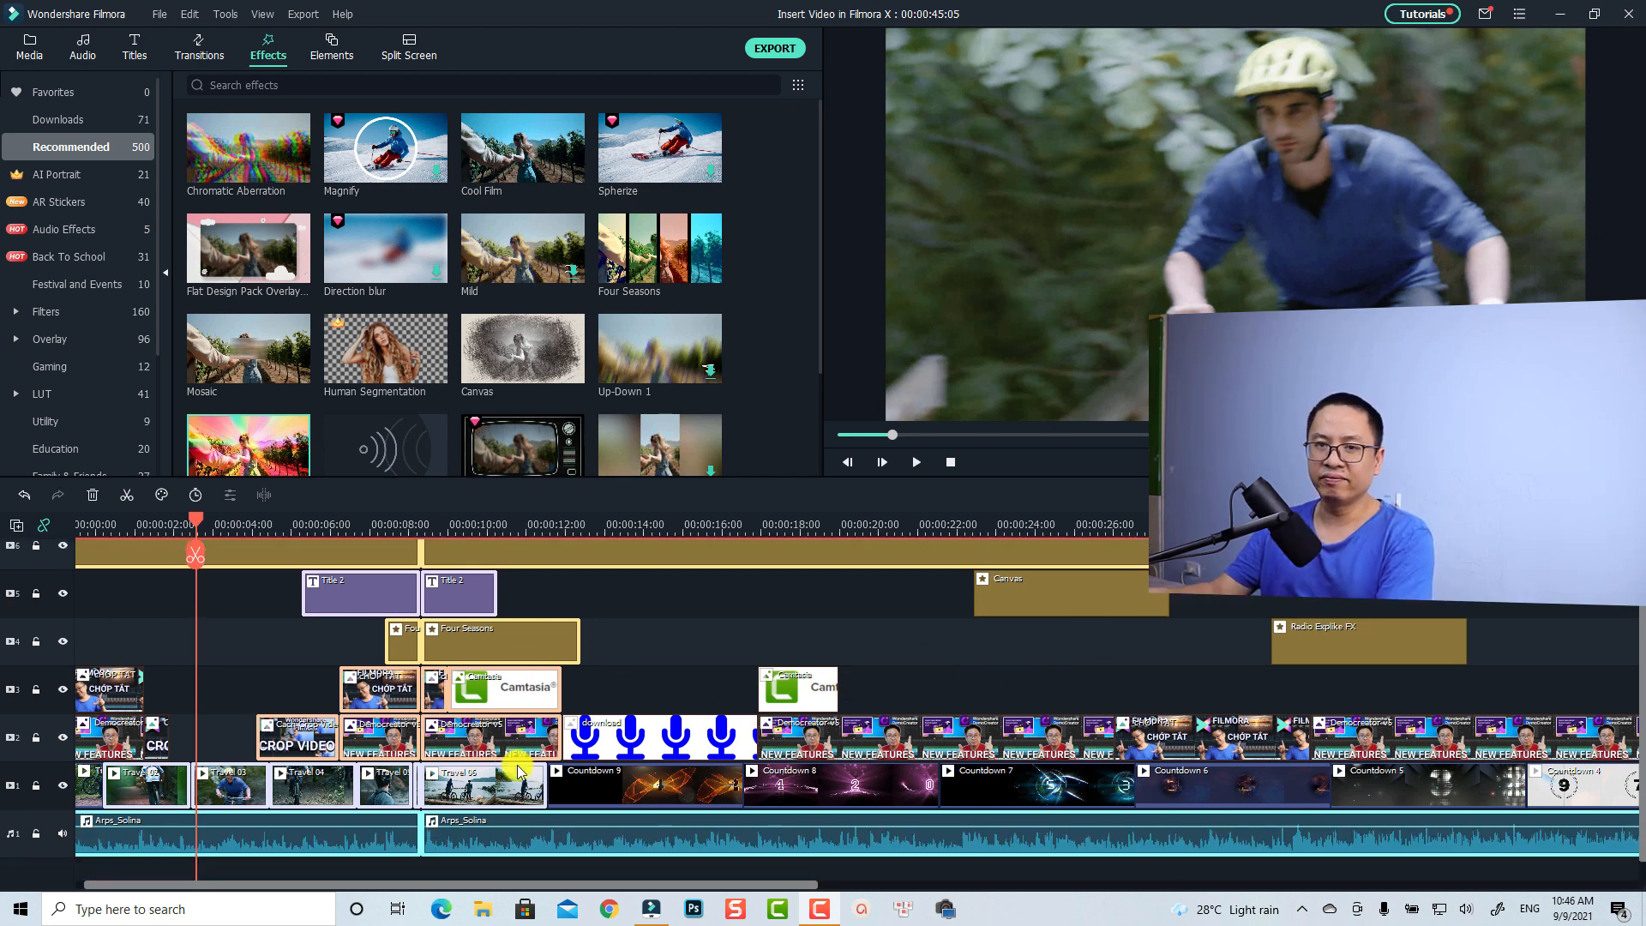
pyautogui.scroll(2, 525, 708)
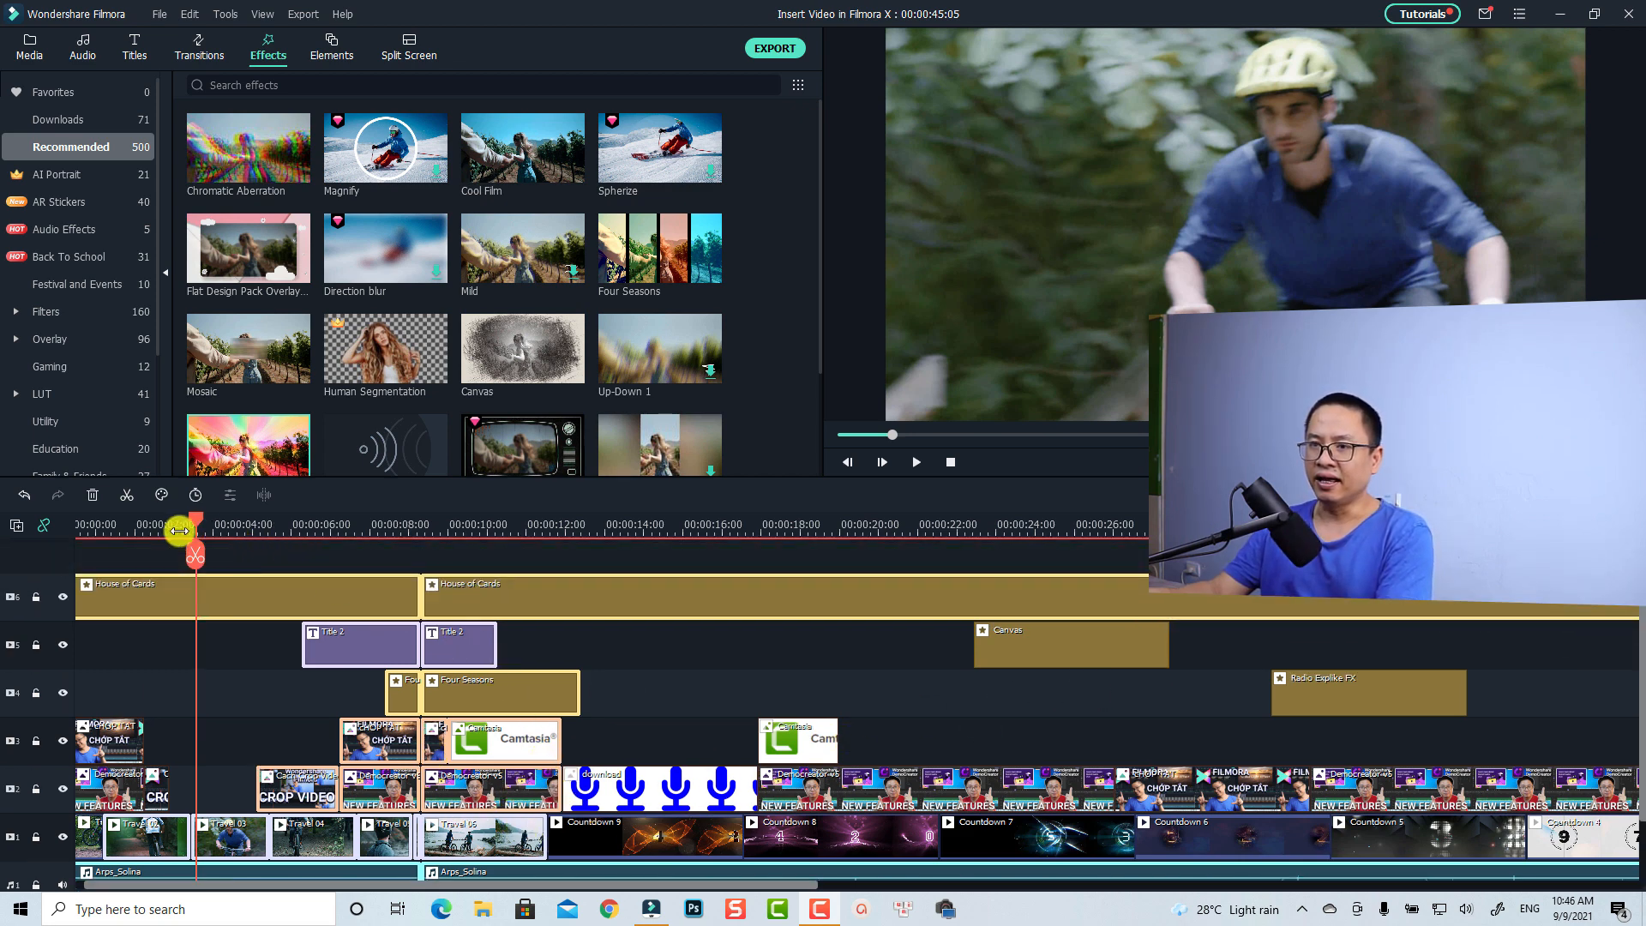
pyautogui.moveTo(191, 517); pyautogui.dragTo(183, 553)
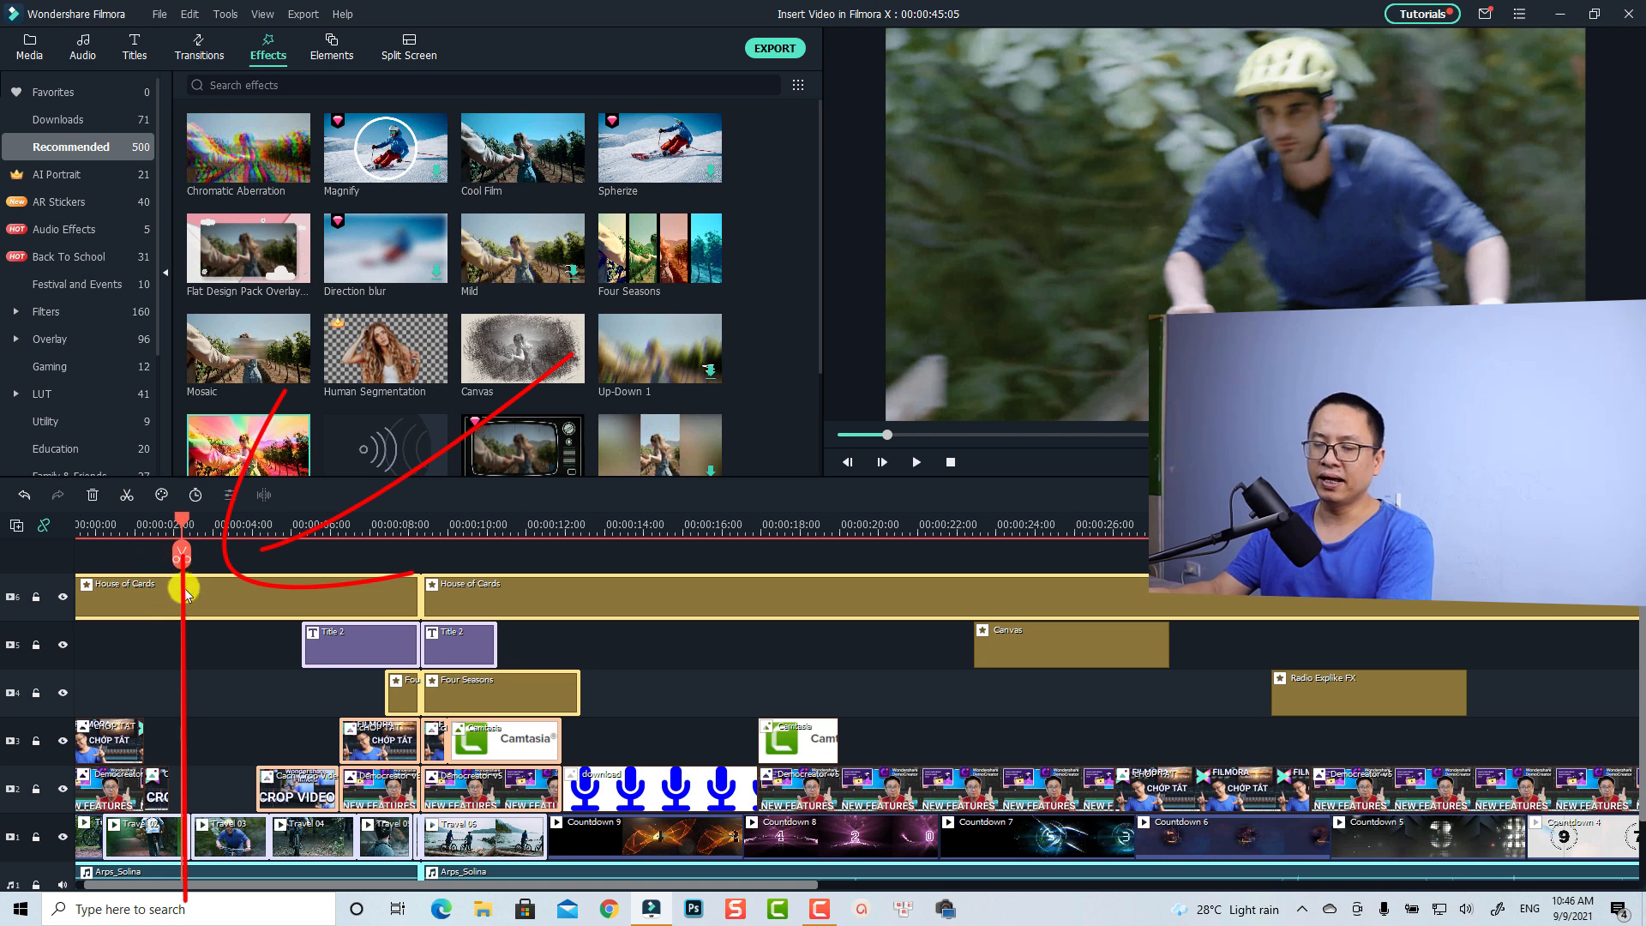
# - Select the clips on all tracks and split them at the playhead
pyautogui.scroll(-2, 193, 672)
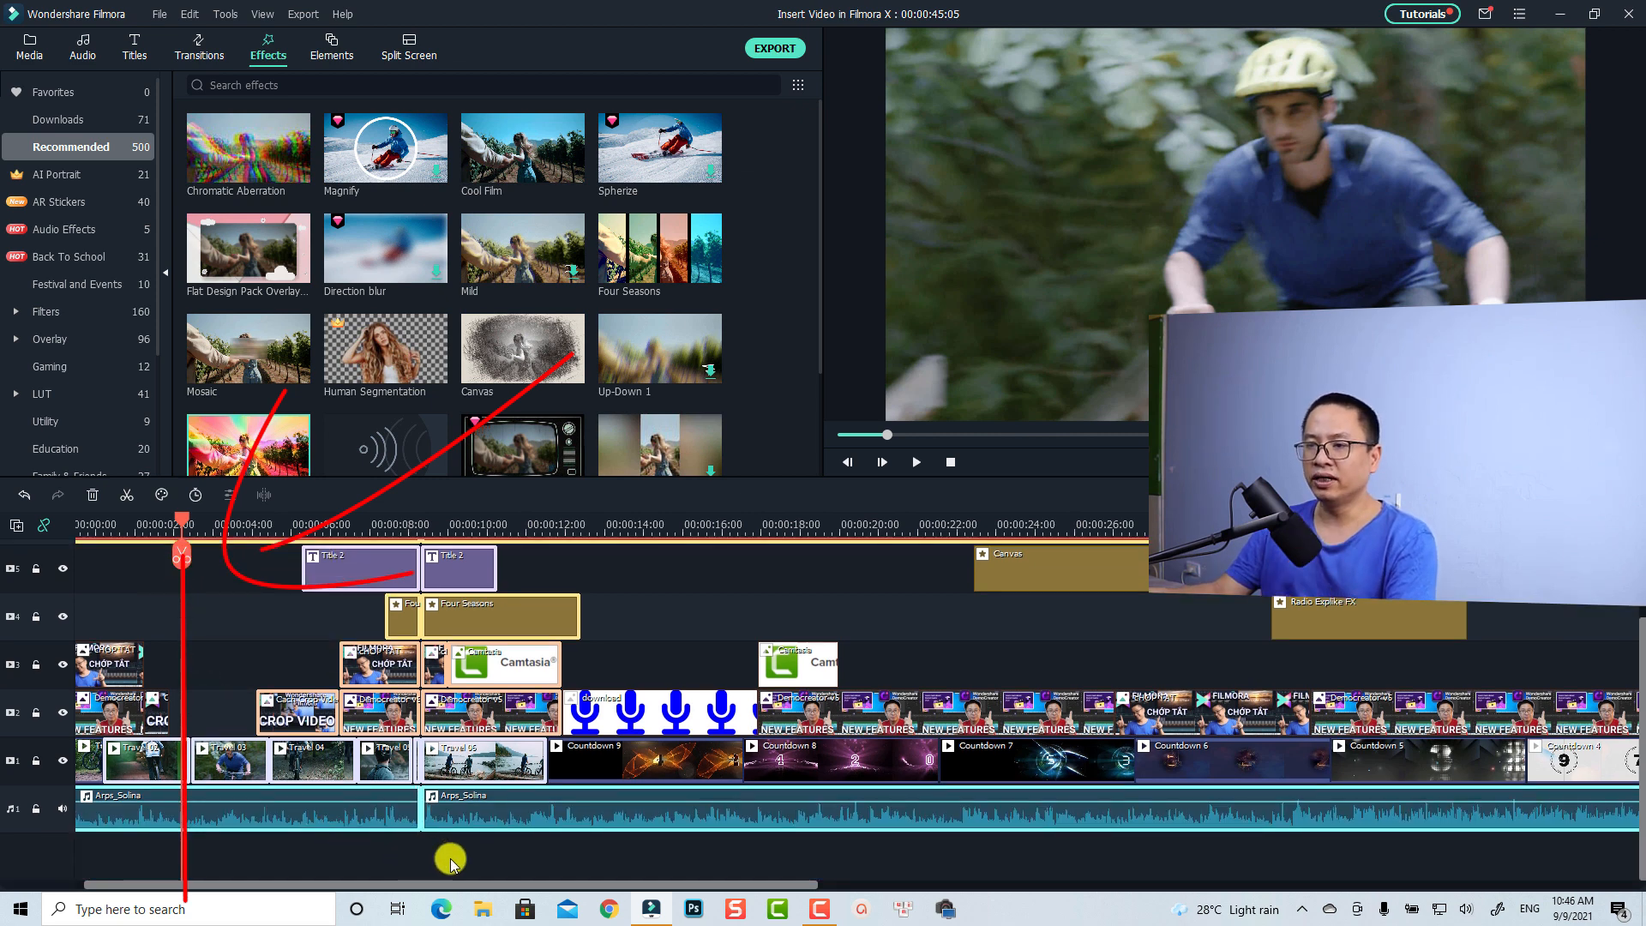
pyautogui.moveTo(547, 870)
pyautogui.mouseDown()
pyautogui.moveTo(322, 812)
pyautogui.moveTo(192, 690)
pyautogui.moveTo(90, 486)
pyautogui.mouseUp()
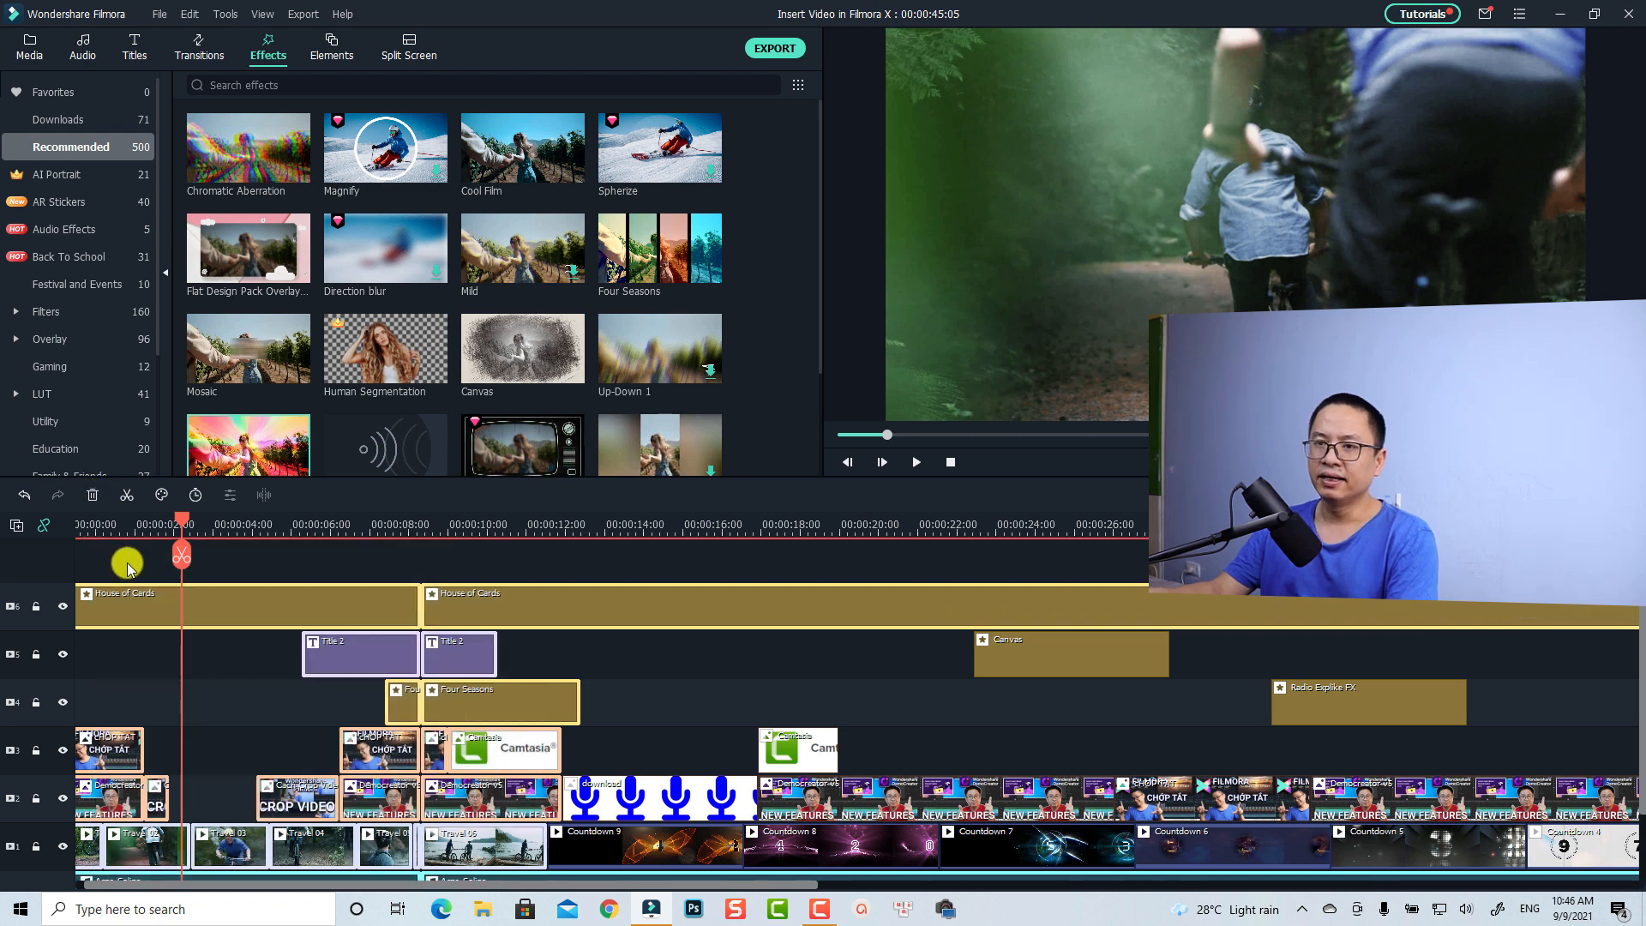
pyautogui.click(184, 557)
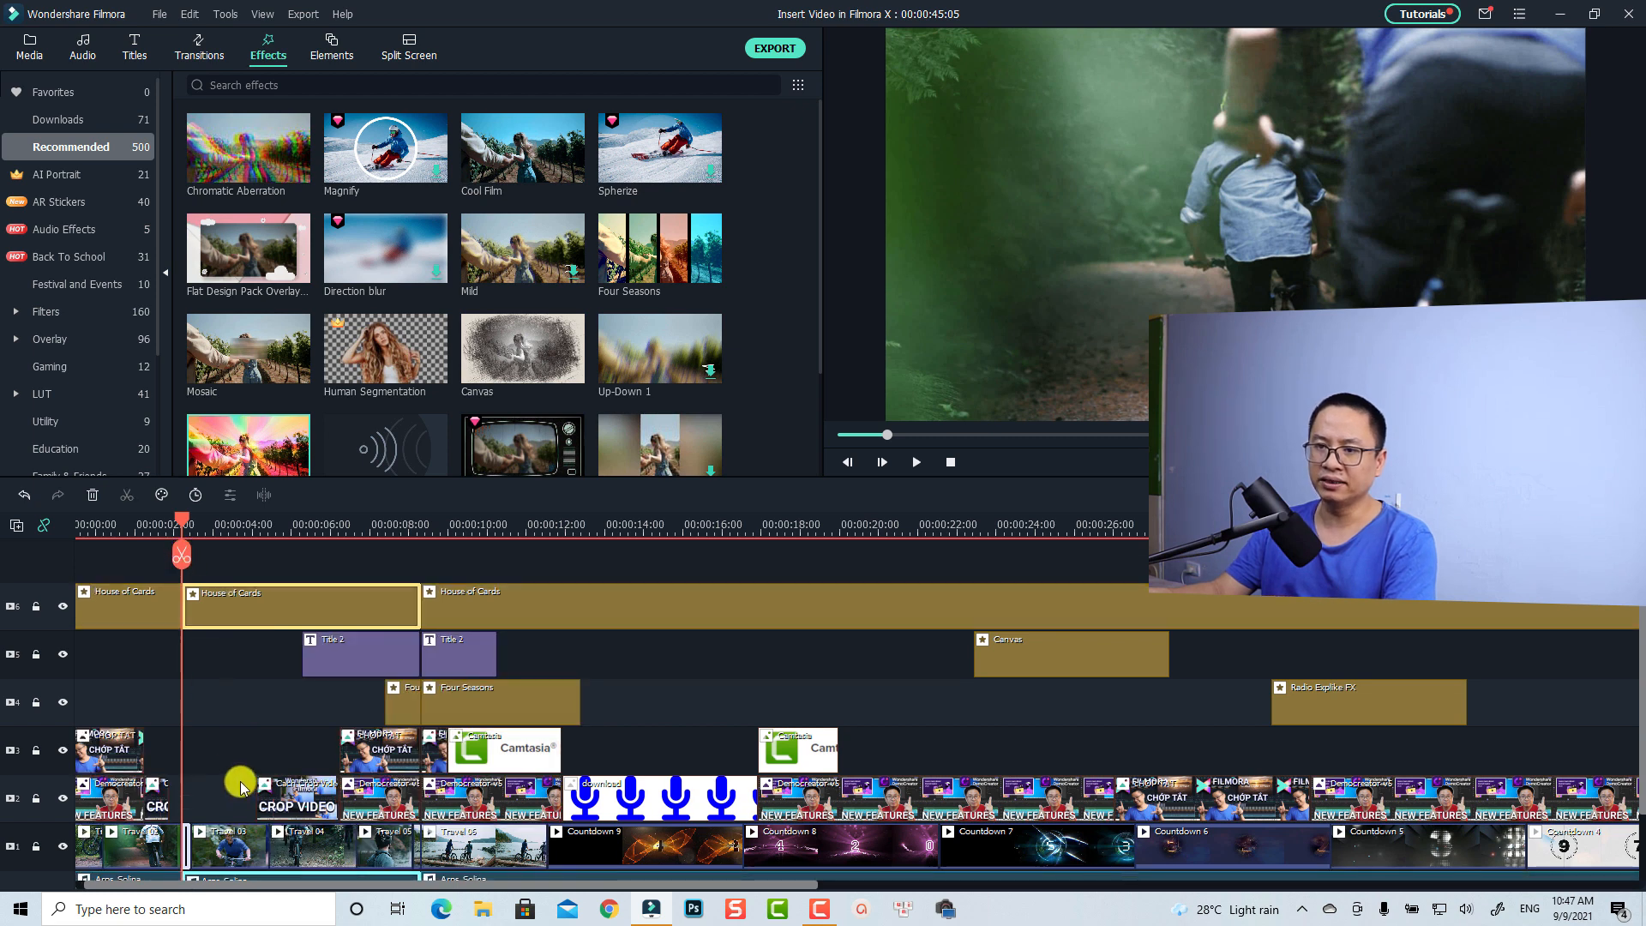
# - Select every clip after the playhead on all tracks and shift them 10 seconds later to open a gap
pyautogui.scroll(-3, 246, 763)
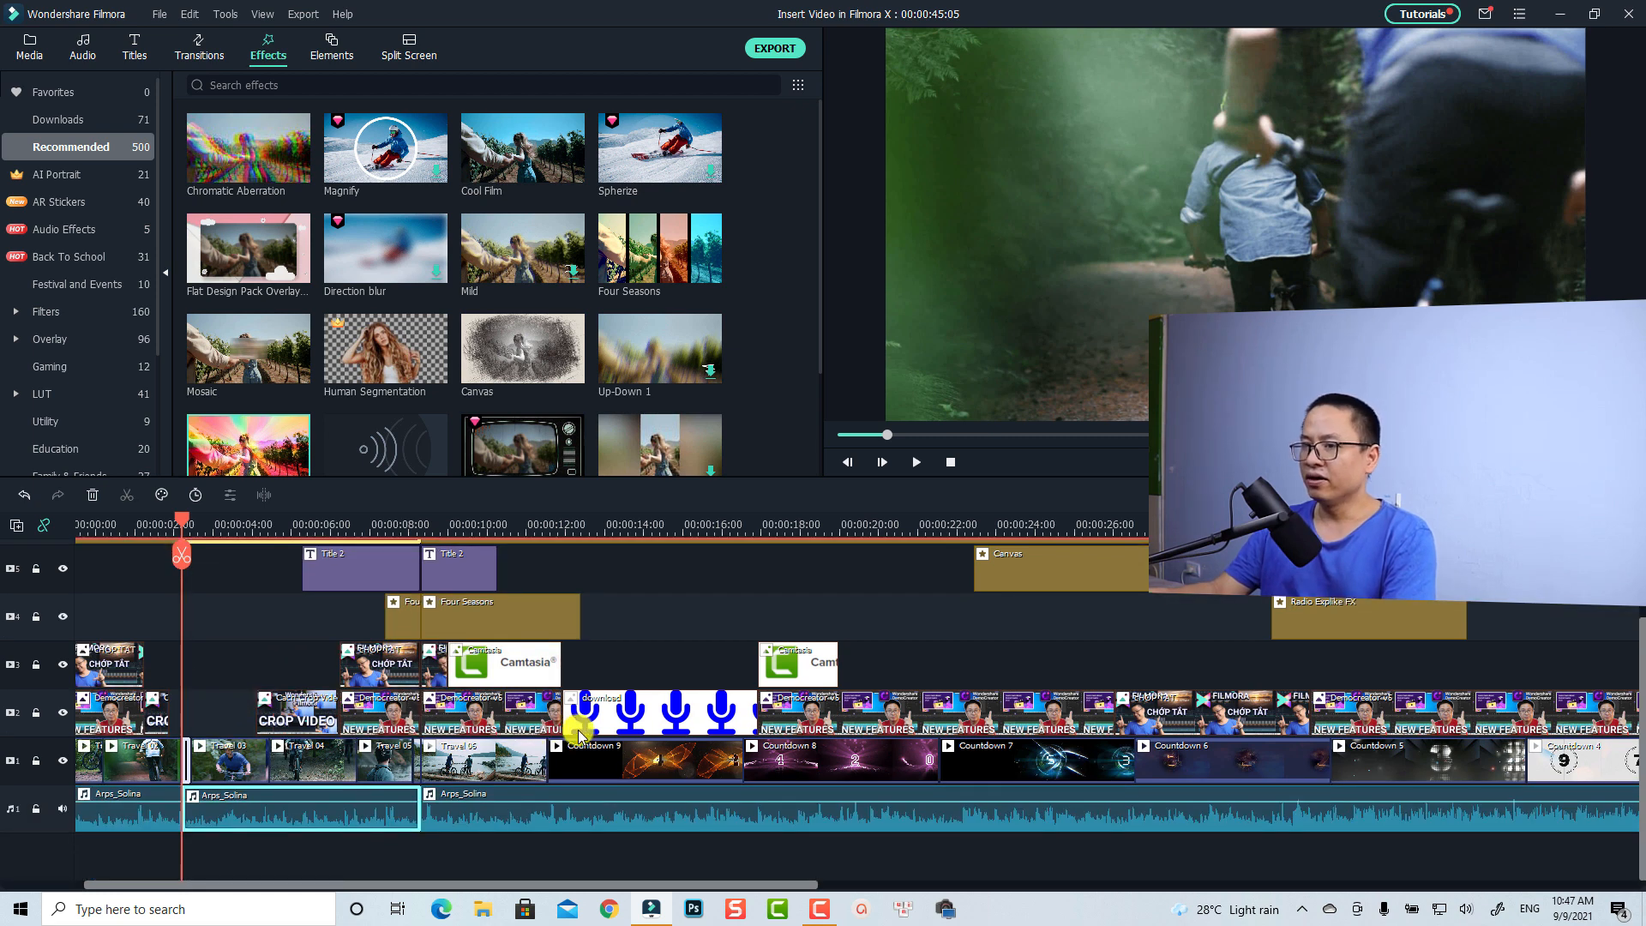
pyautogui.scroll(-5, 577, 728)
pyautogui.scroll(5, 476, 789)
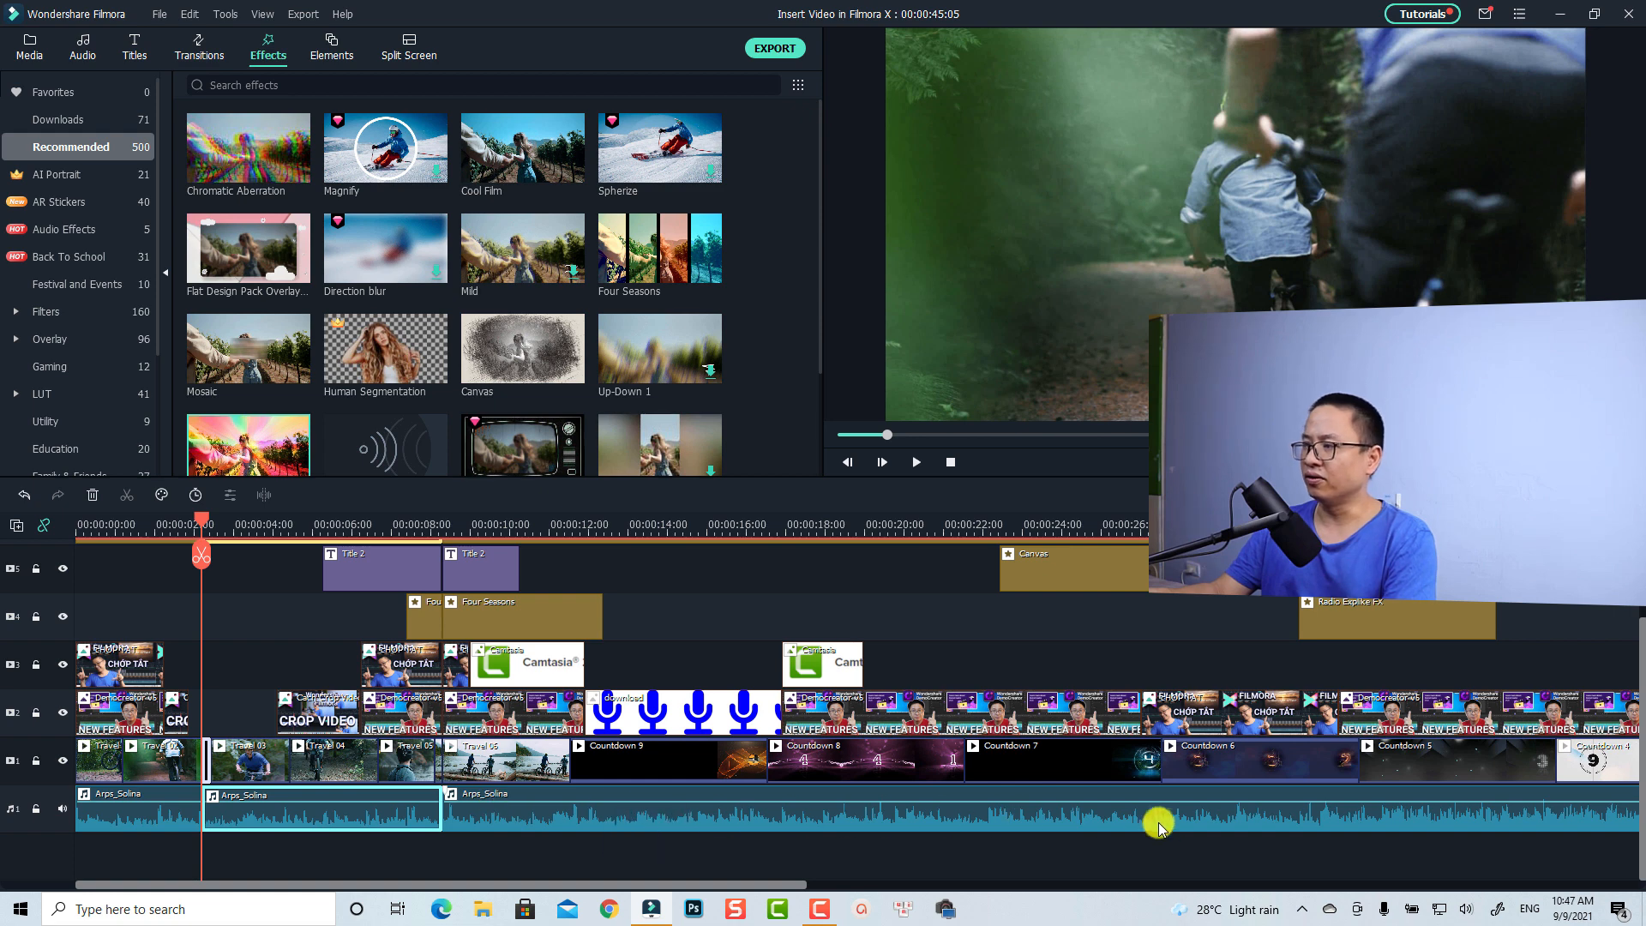
pyautogui.scroll(-3, 1172, 827)
pyautogui.moveTo(797, 852); pyautogui.dragTo(154, 571)
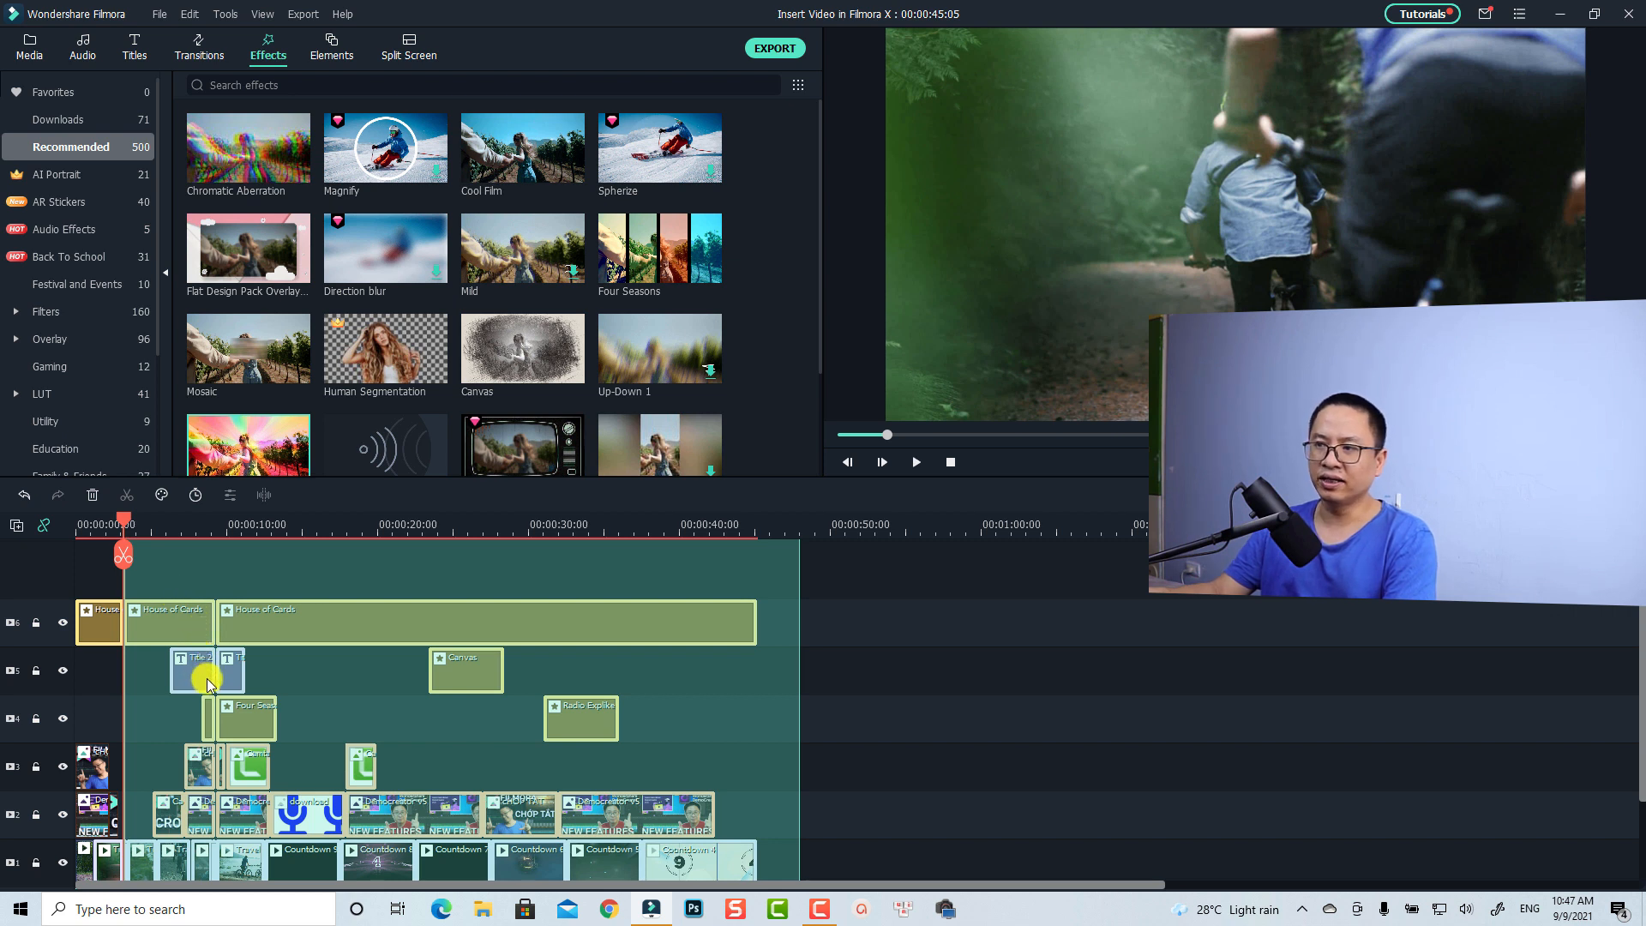
pyautogui.moveTo(207, 679); pyautogui.dragTo(216, 592)
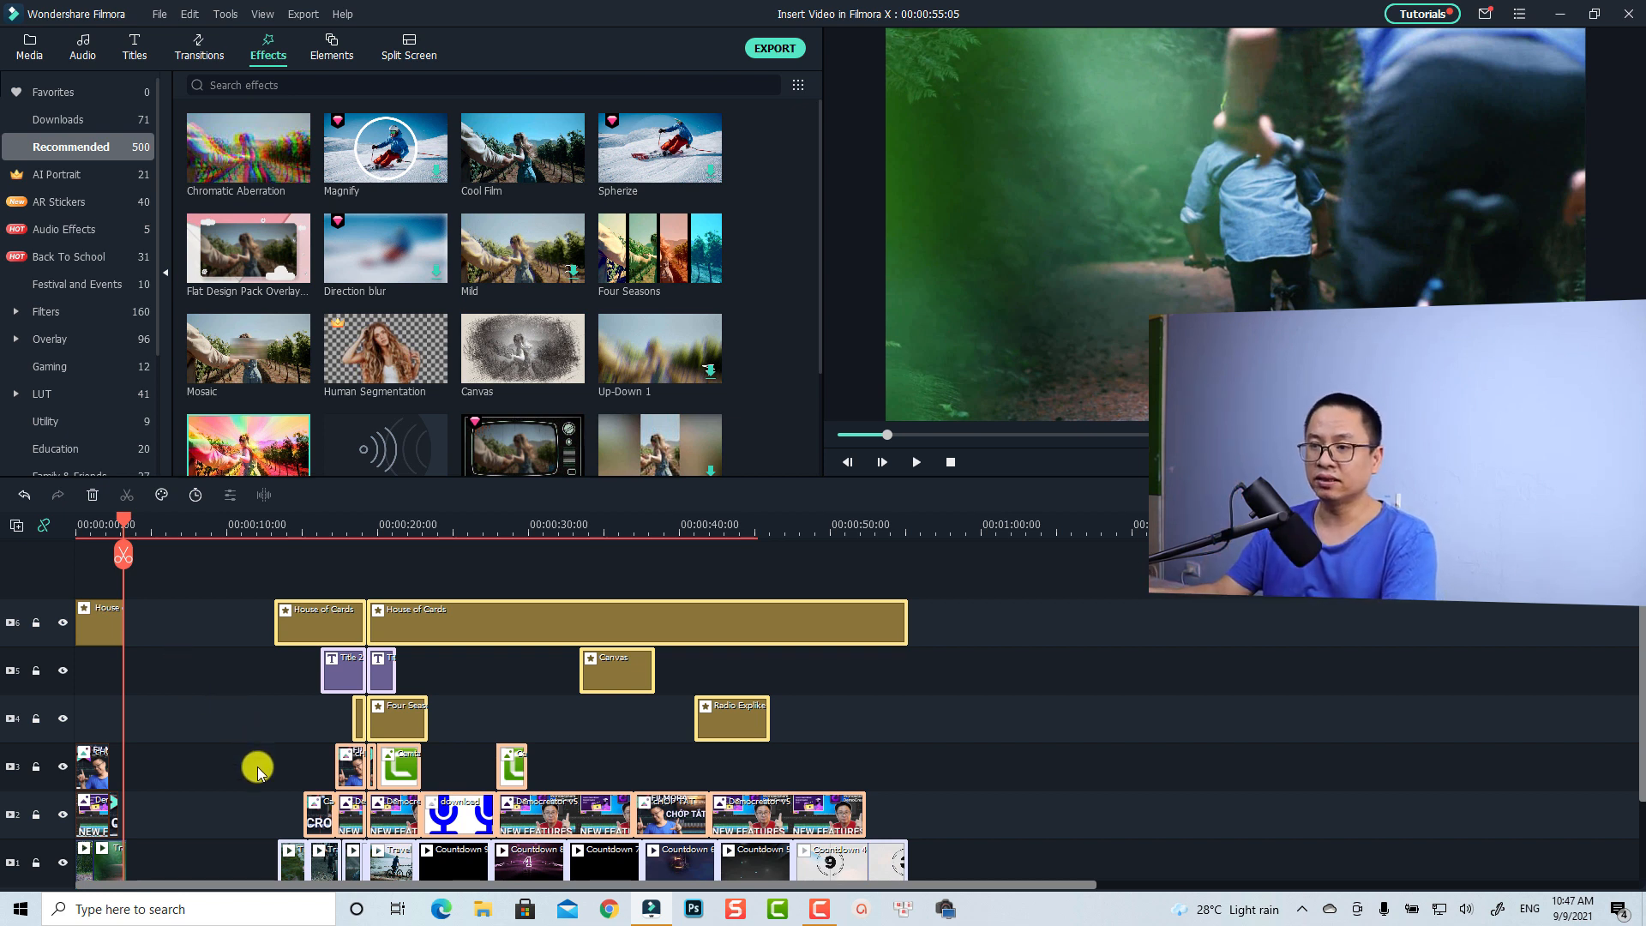
# - Undo the shift of the clips and the split across all tracks
pyautogui.scroll(-1, 258, 769)
pyautogui.scroll(-1, 312, 724)
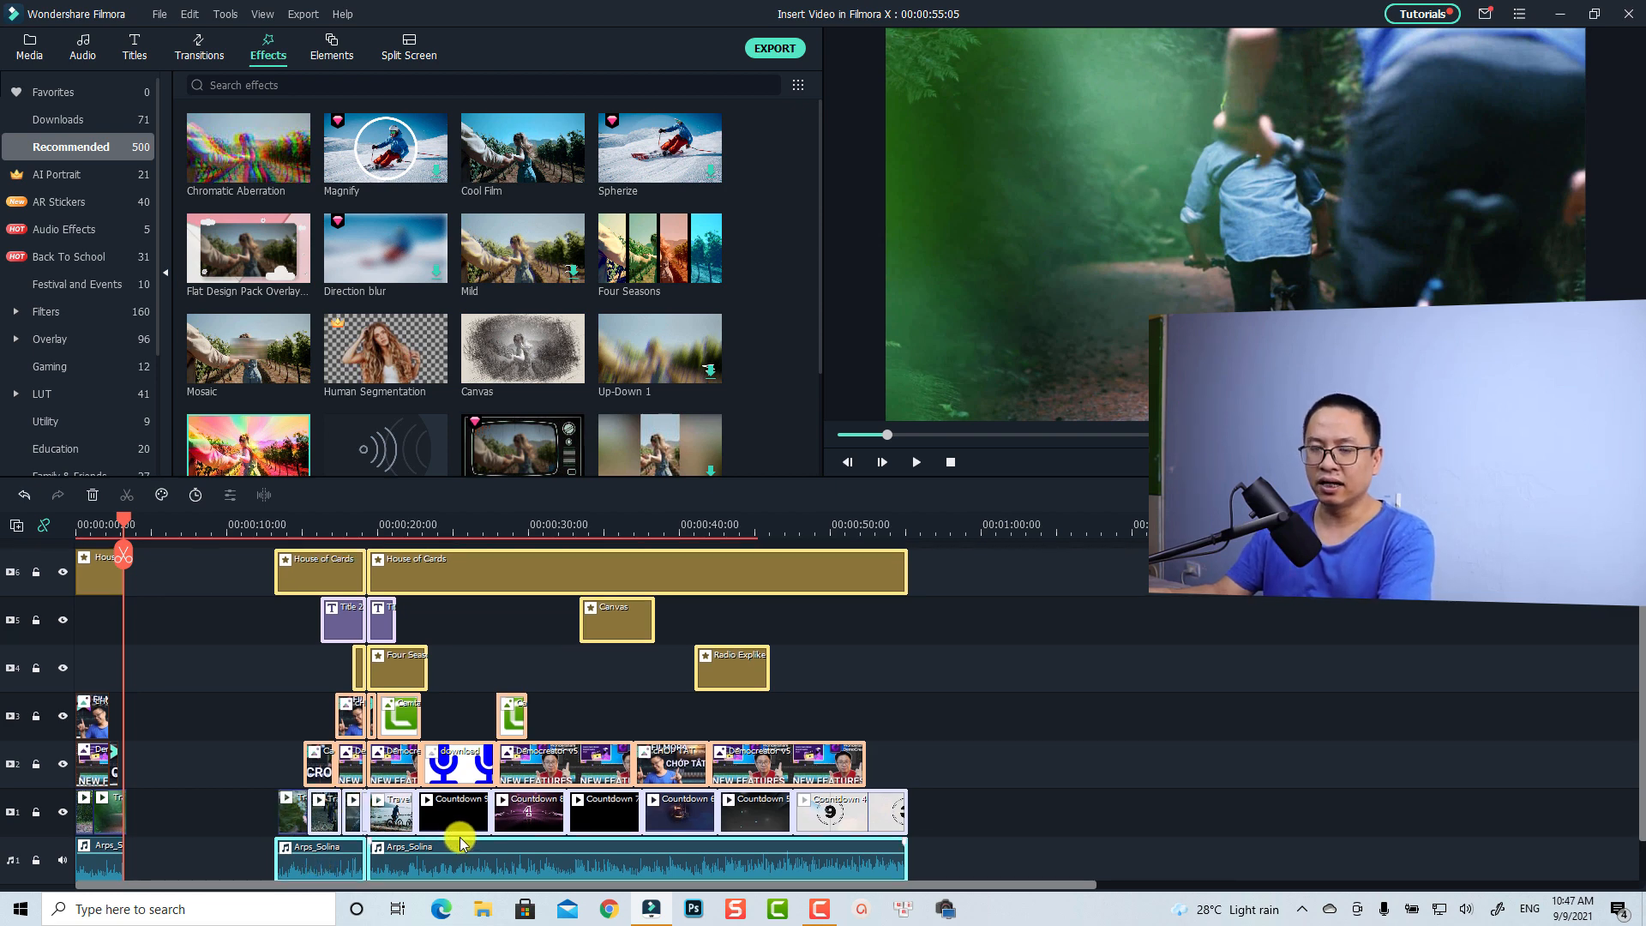
pyautogui.hotkey('ctrl', 'z')
pyautogui.hotkey('ctrl', 'z')
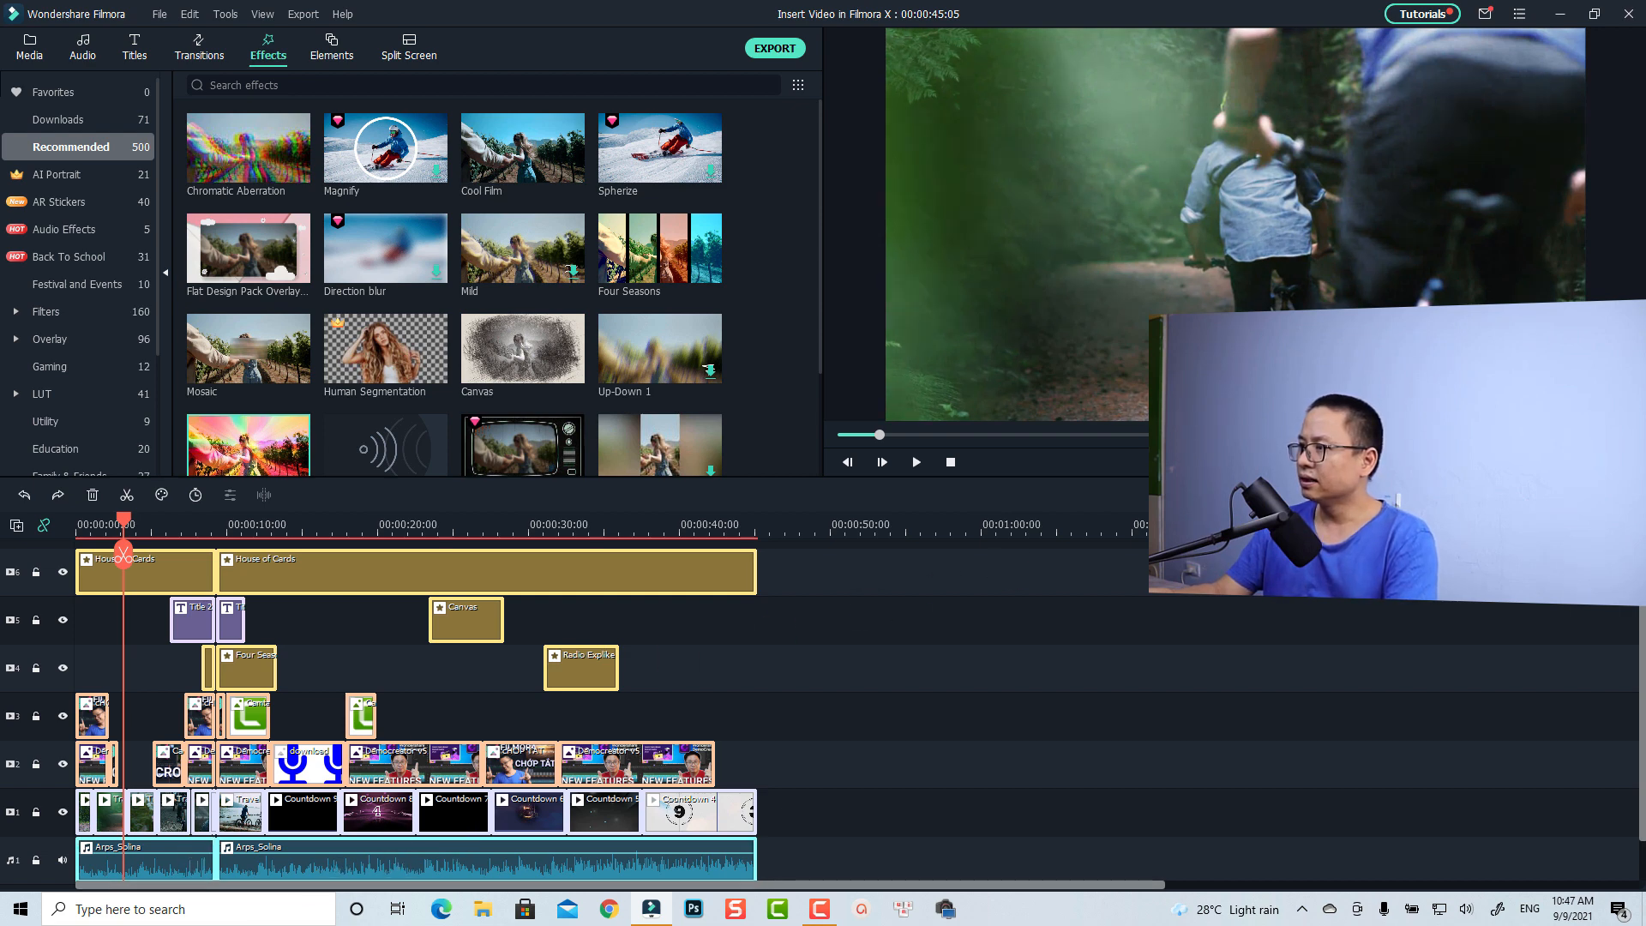
# - Set the Insert Mode in the editing preferences to Split all tracks and insert, and apply it
pyautogui.hotkey('ctrl', '+')
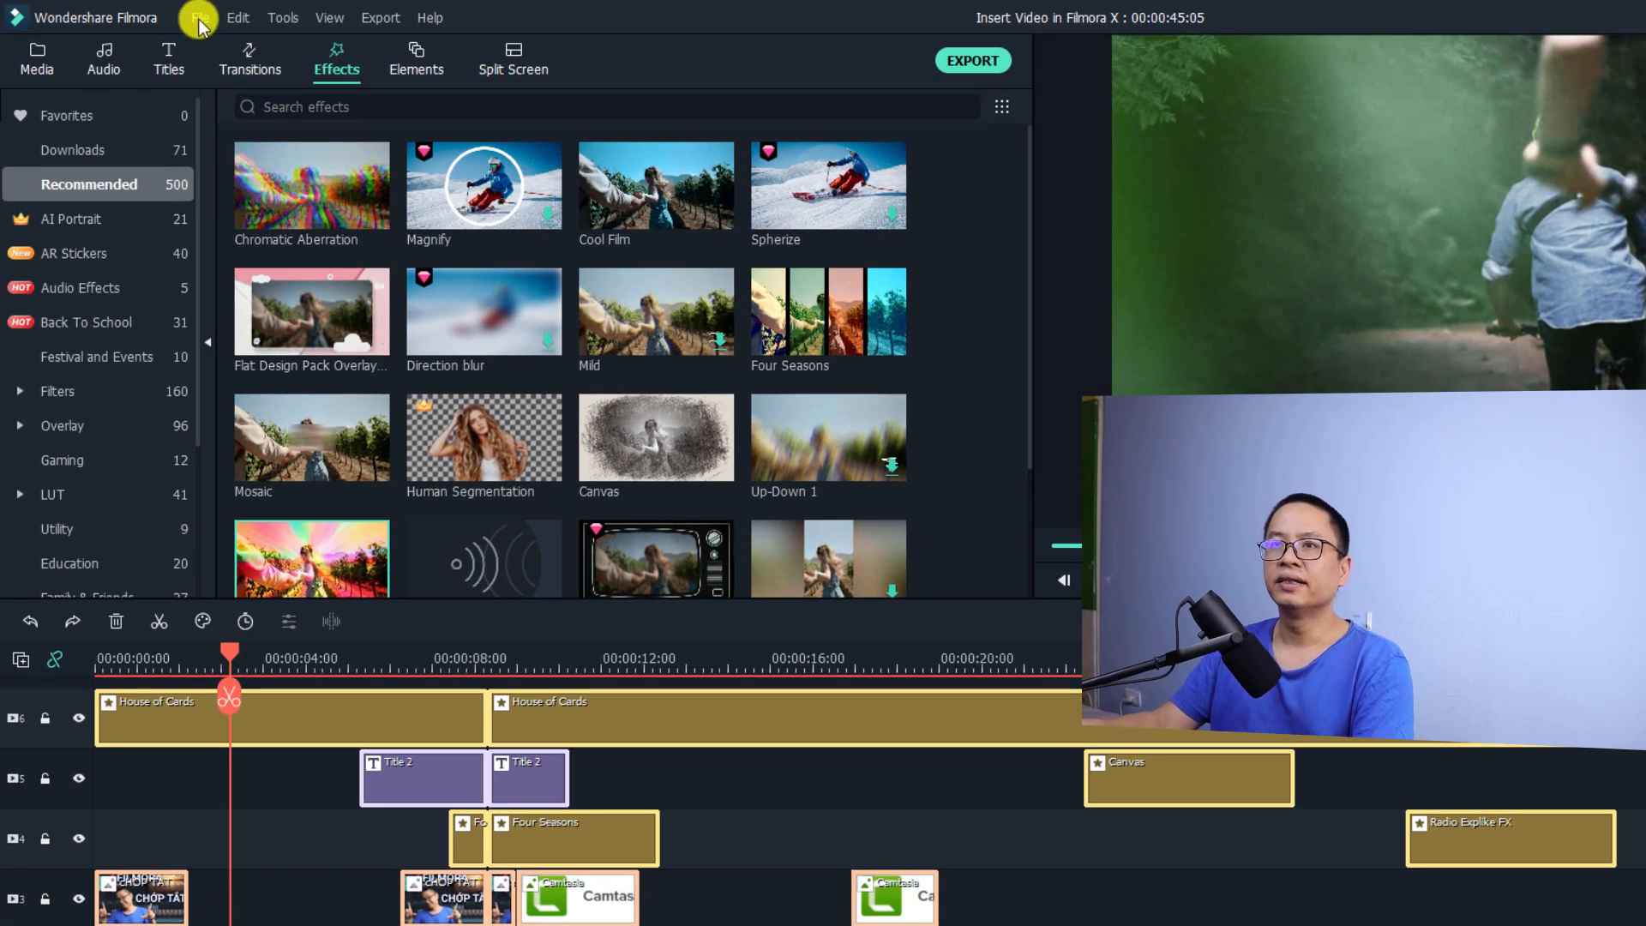
pyautogui.click(199, 18)
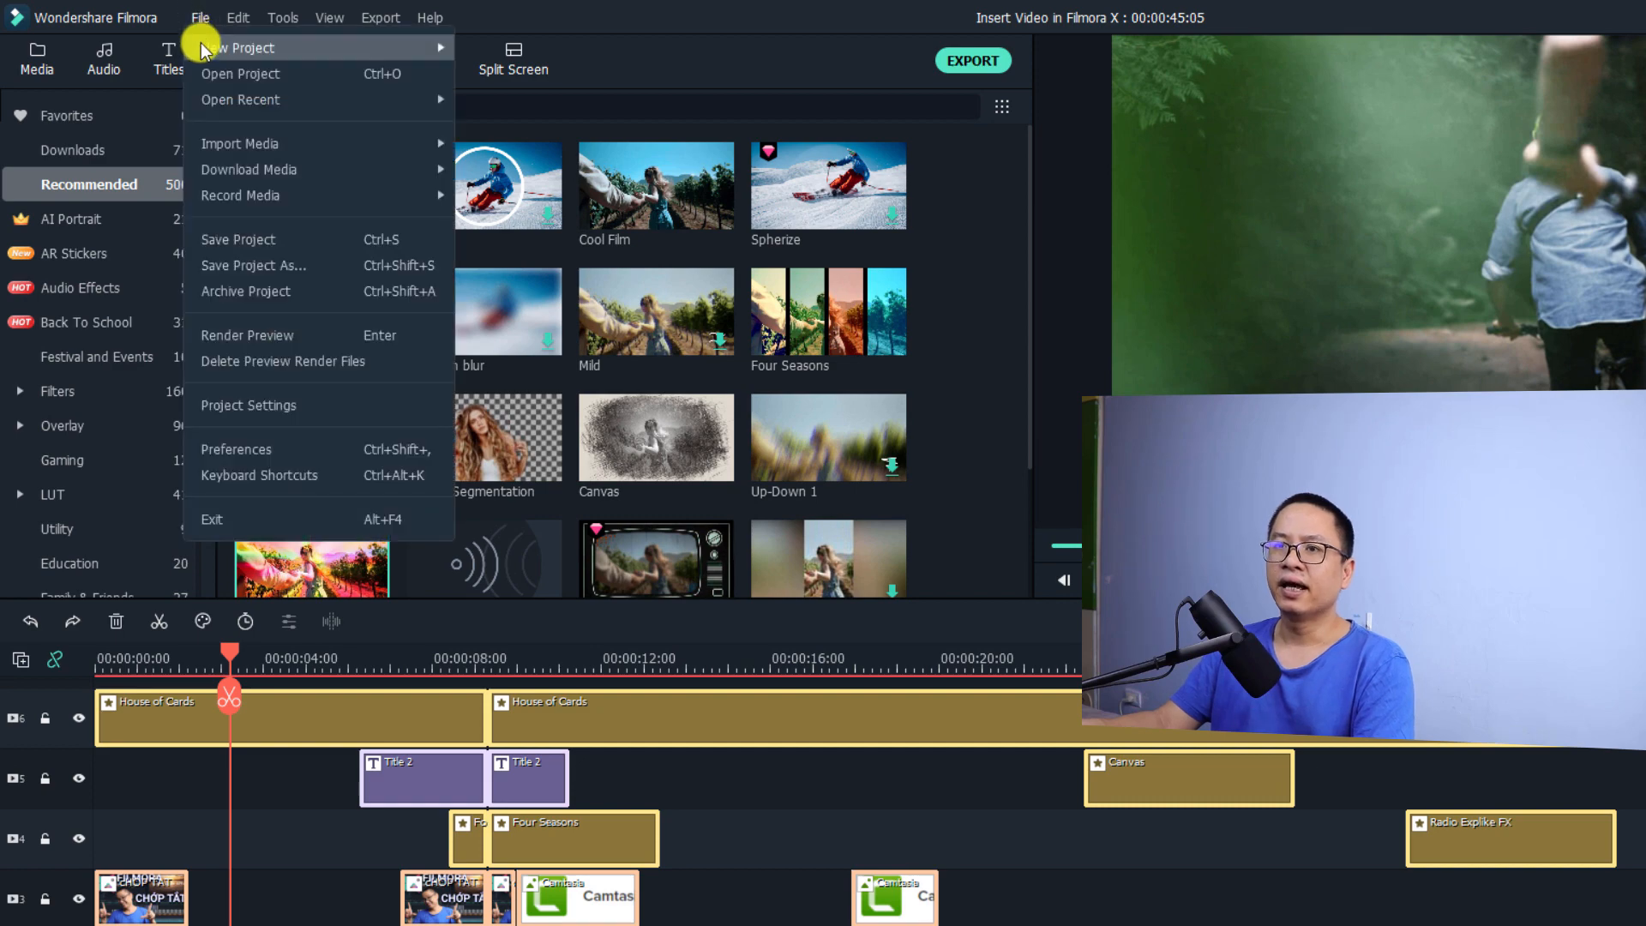
pyautogui.click(257, 448)
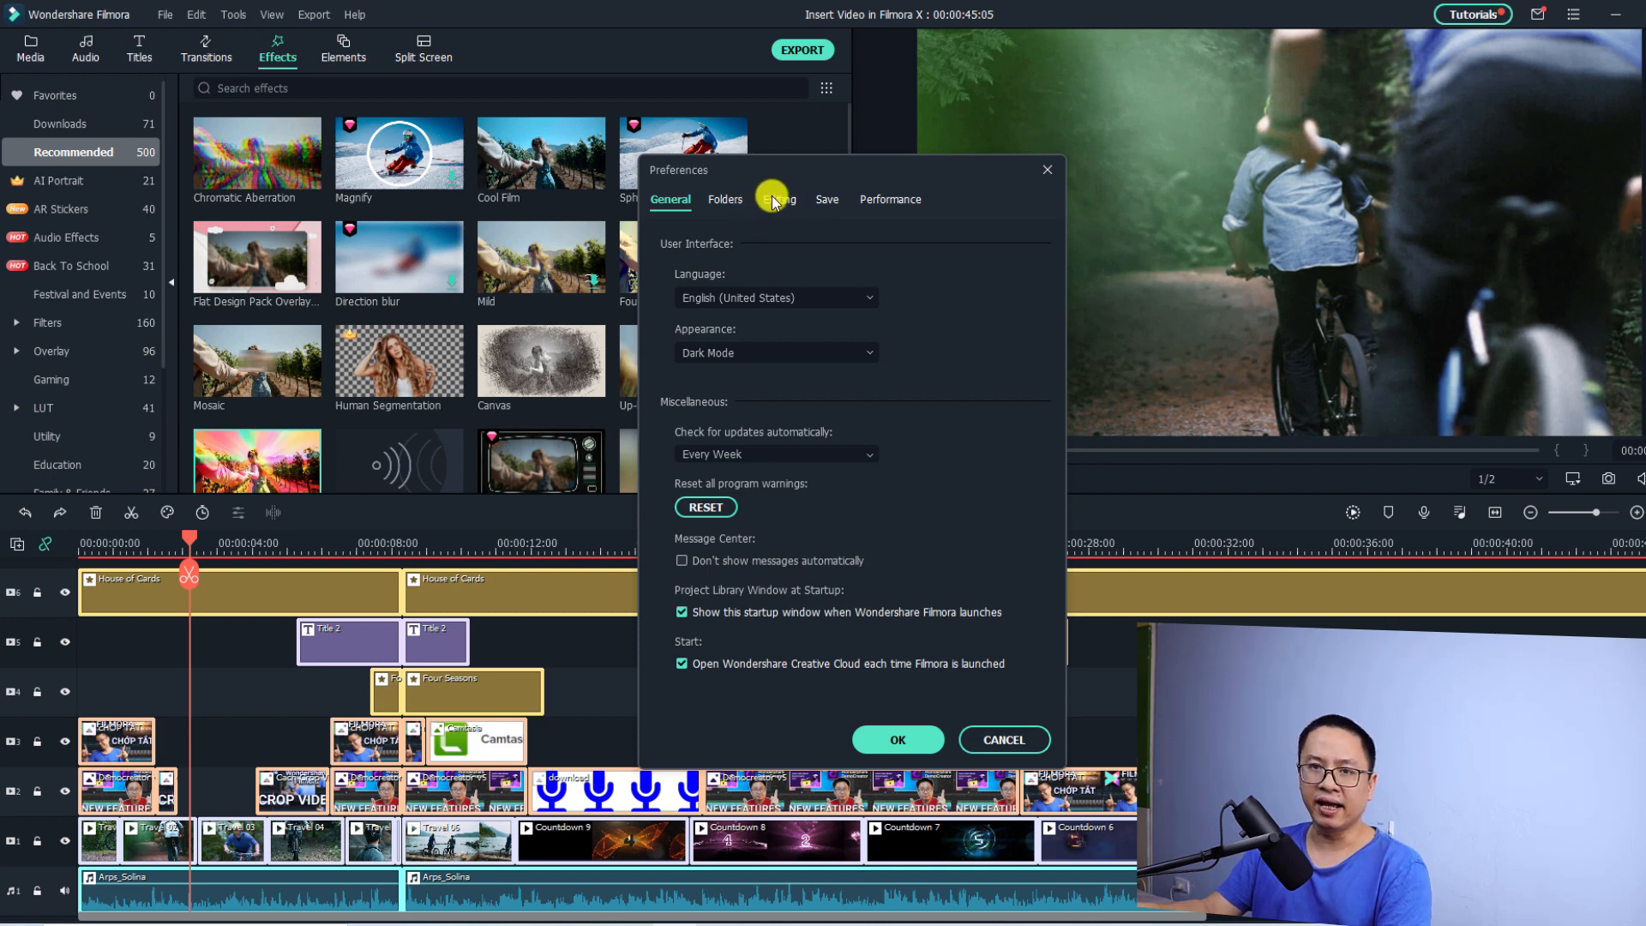
pyautogui.click(776, 201)
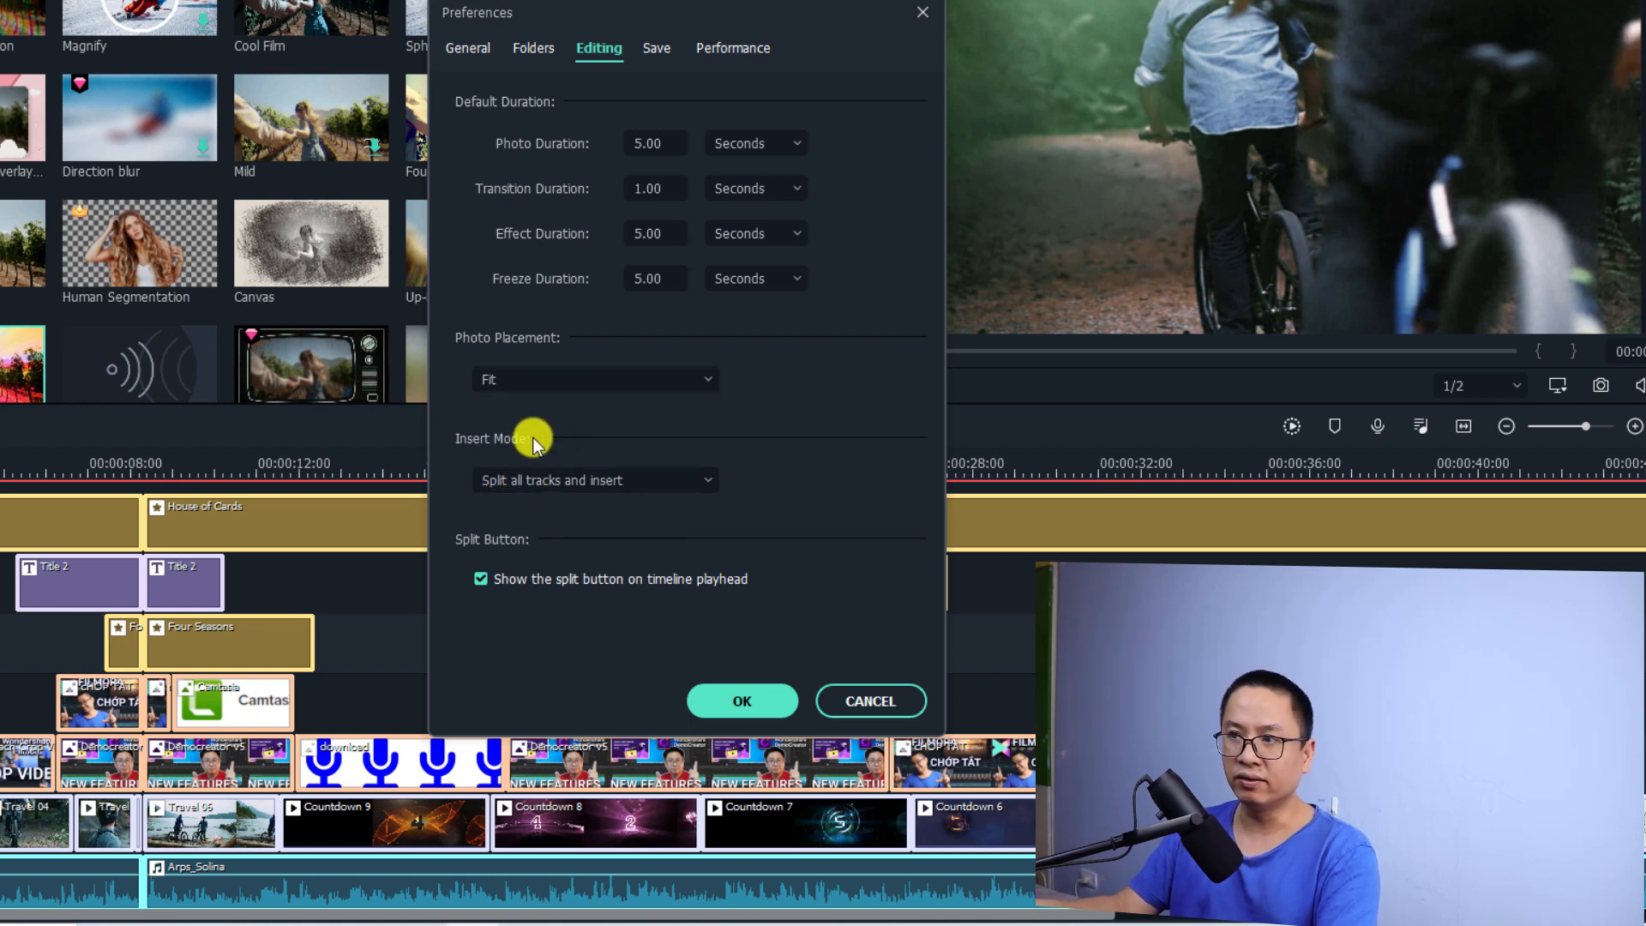
pyautogui.click(710, 489)
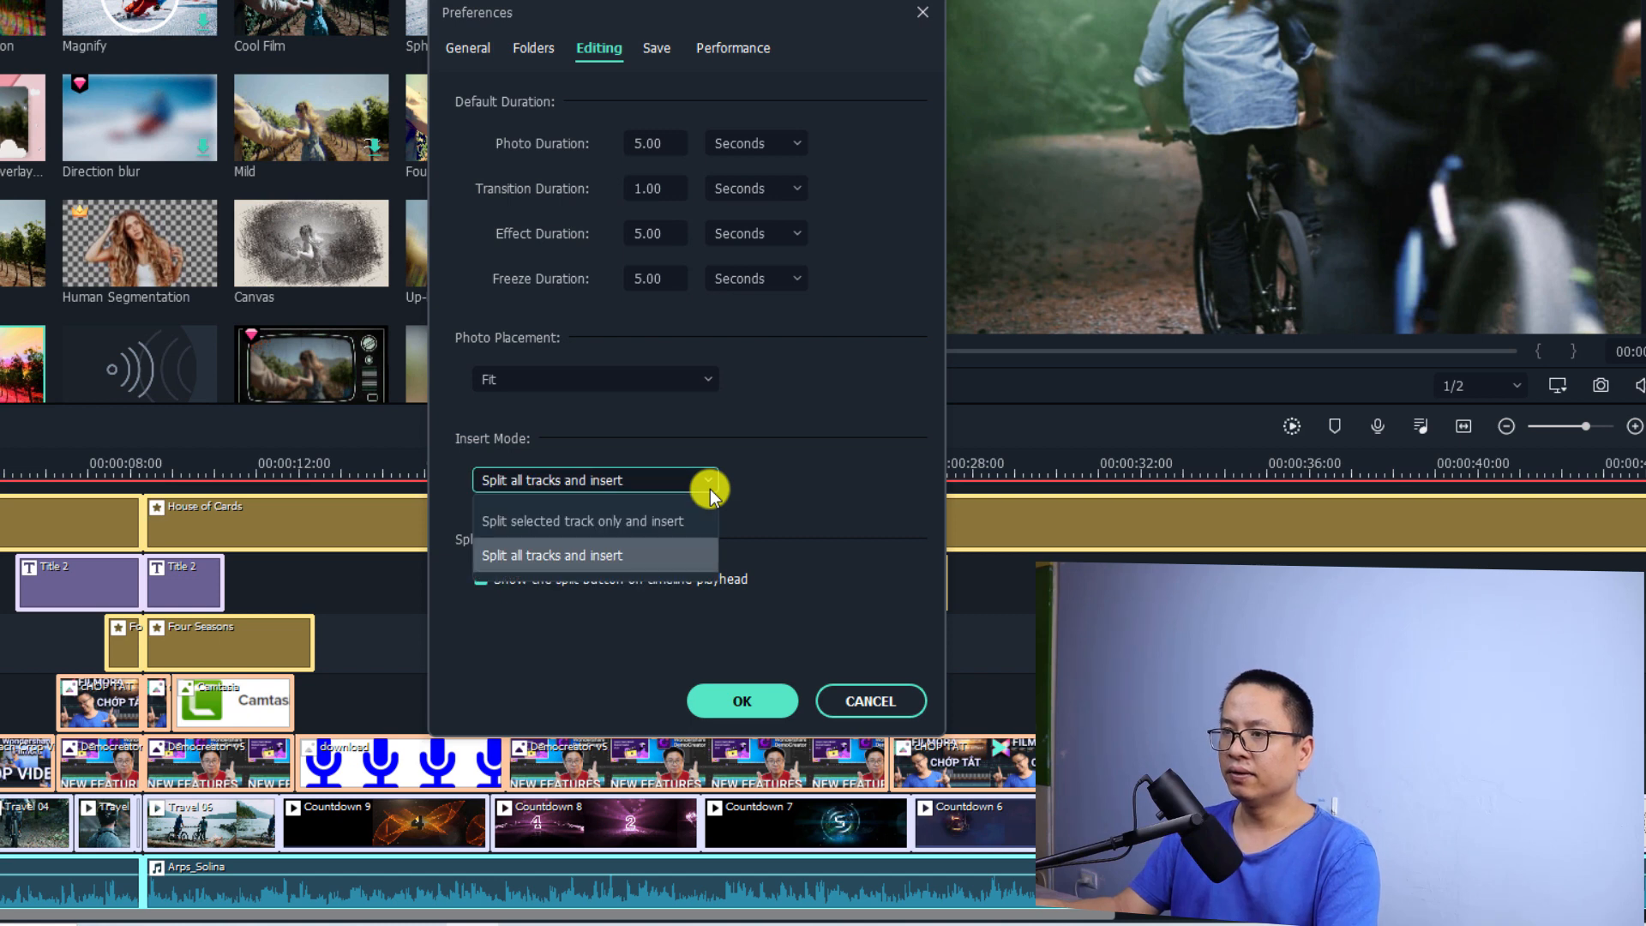
pyautogui.click(532, 558)
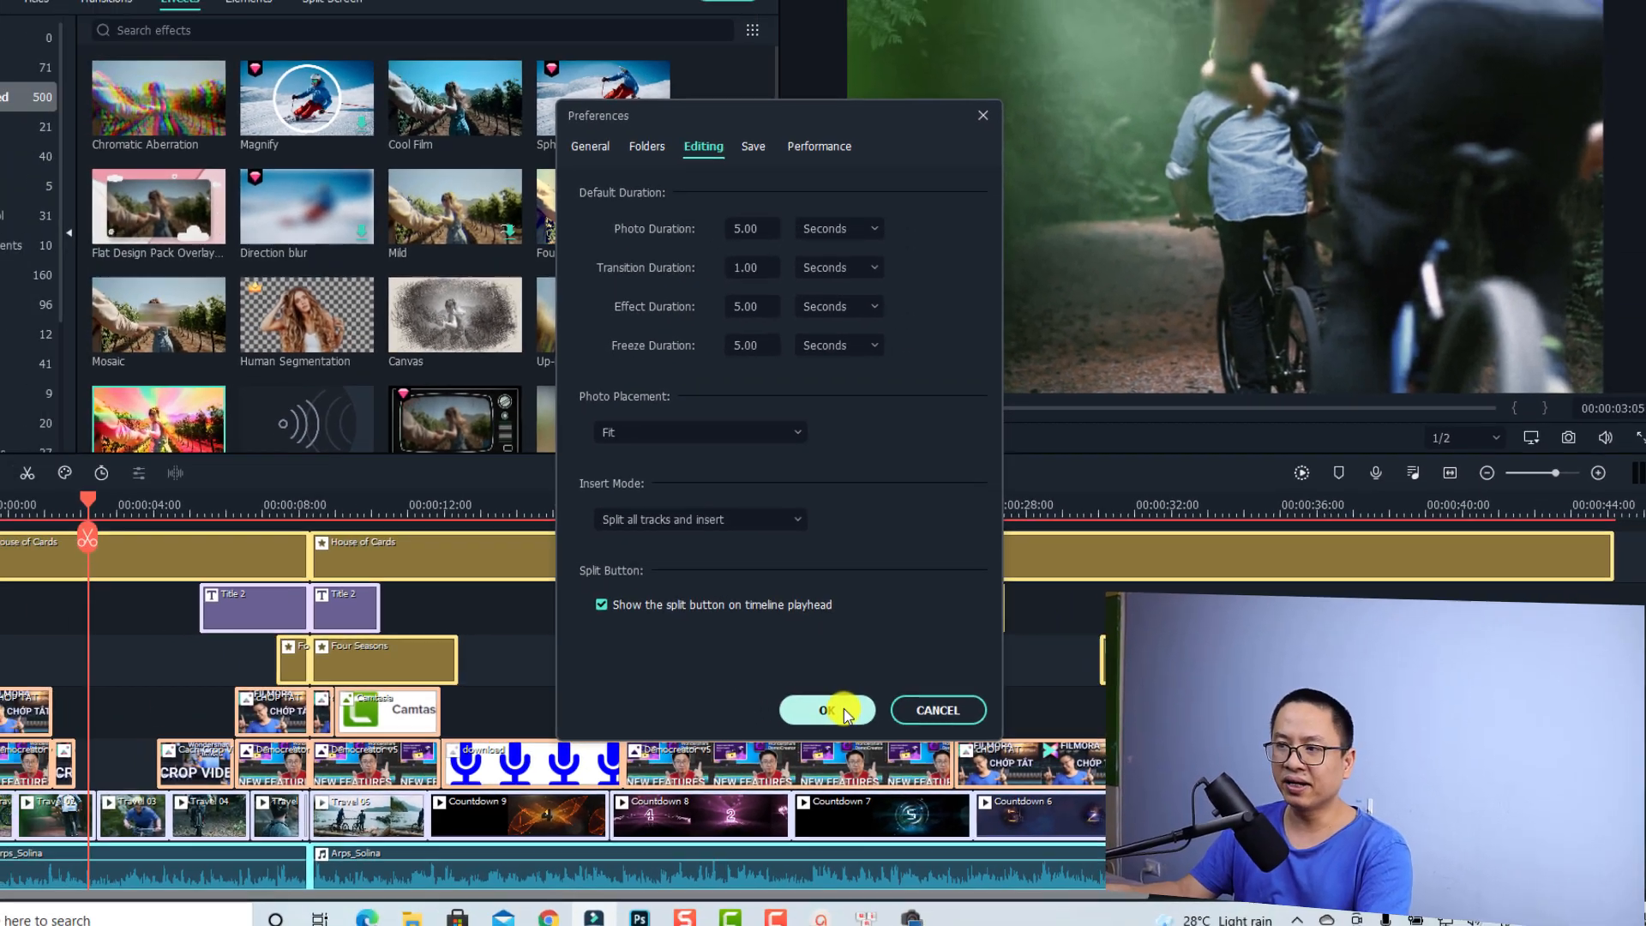
pyautogui.click(788, 698)
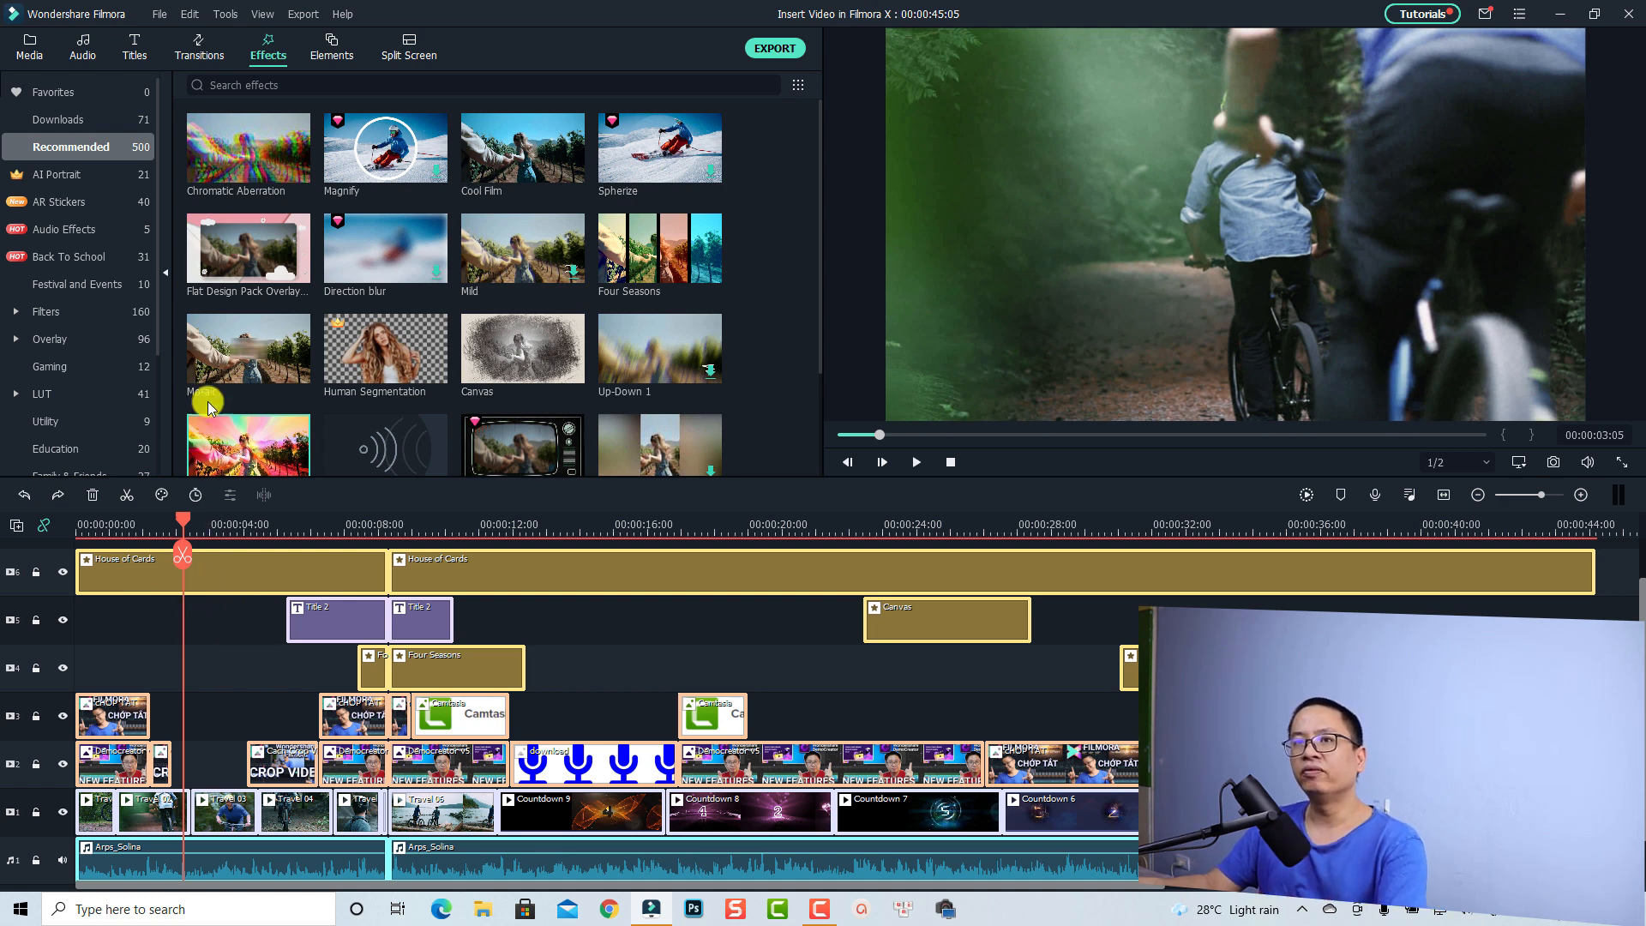
# - Insert the Tutorial Intro video from the shared Intro and Sub media folder at the playhead, splitting all tracks
pyautogui.click(21, 49)
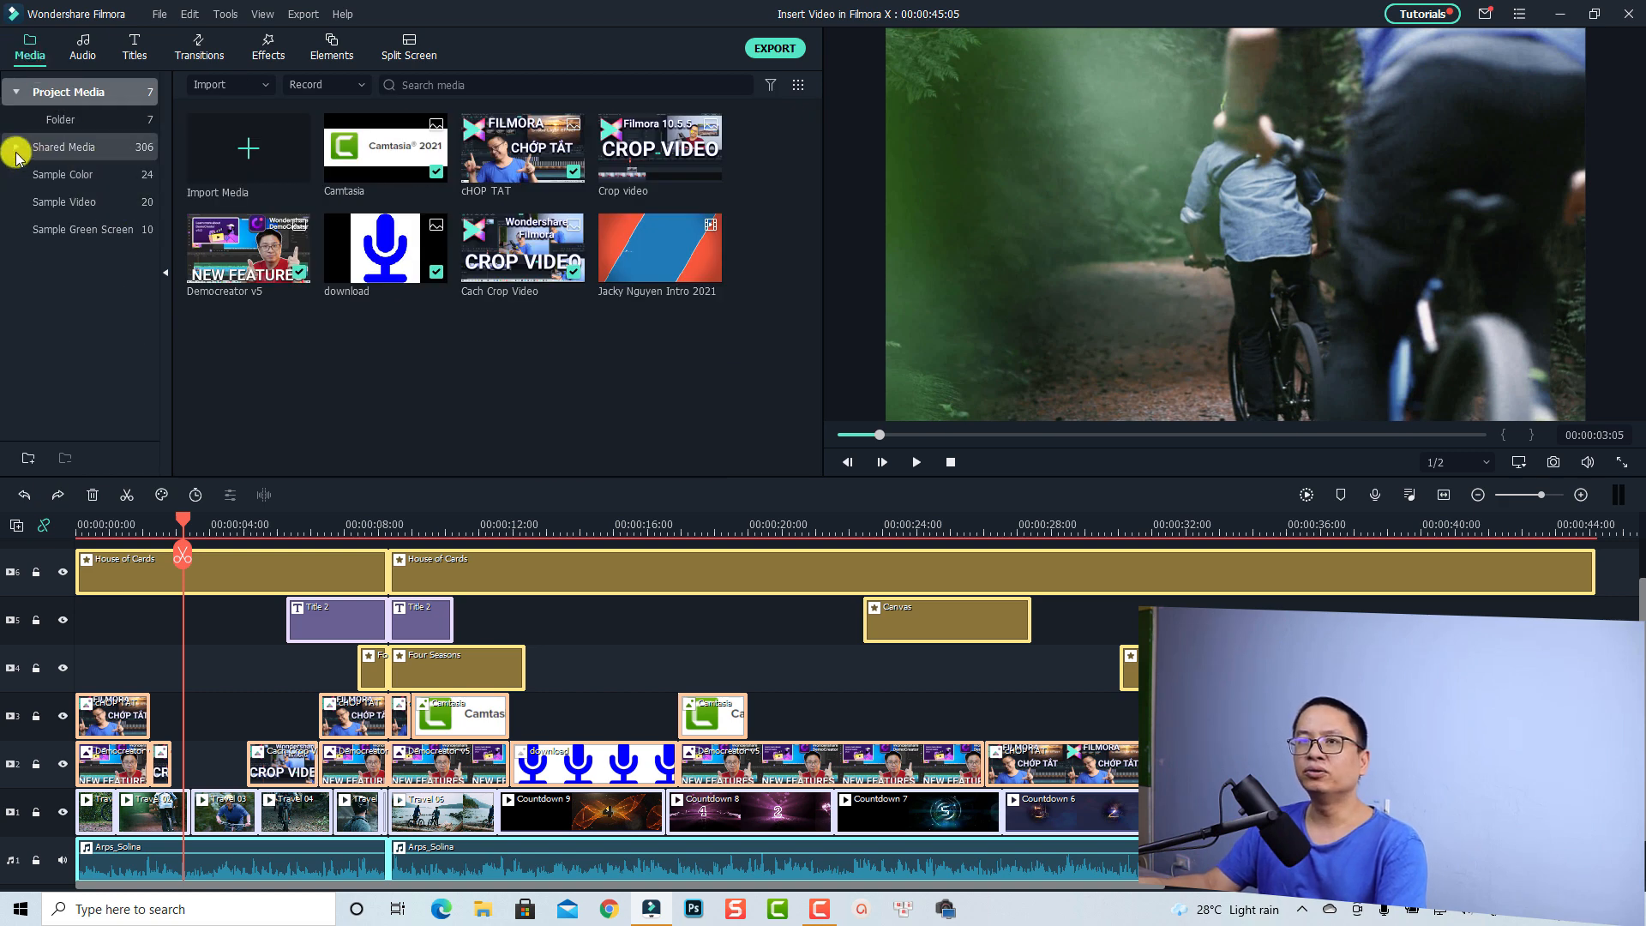
pyautogui.click(16, 152)
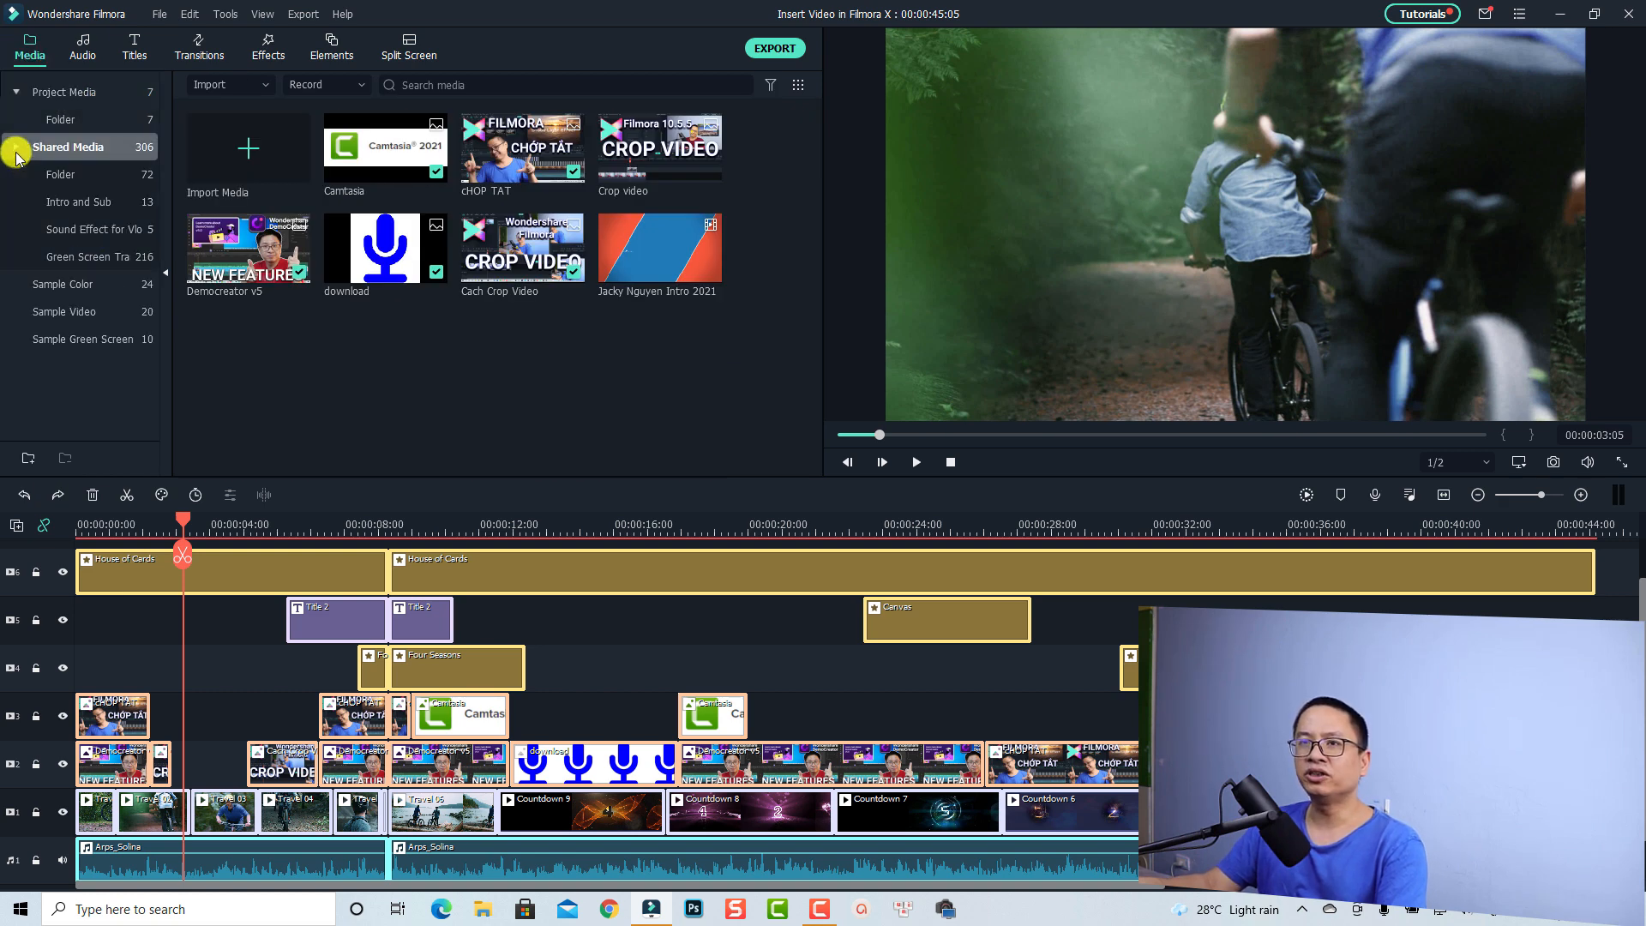
pyautogui.click(62, 204)
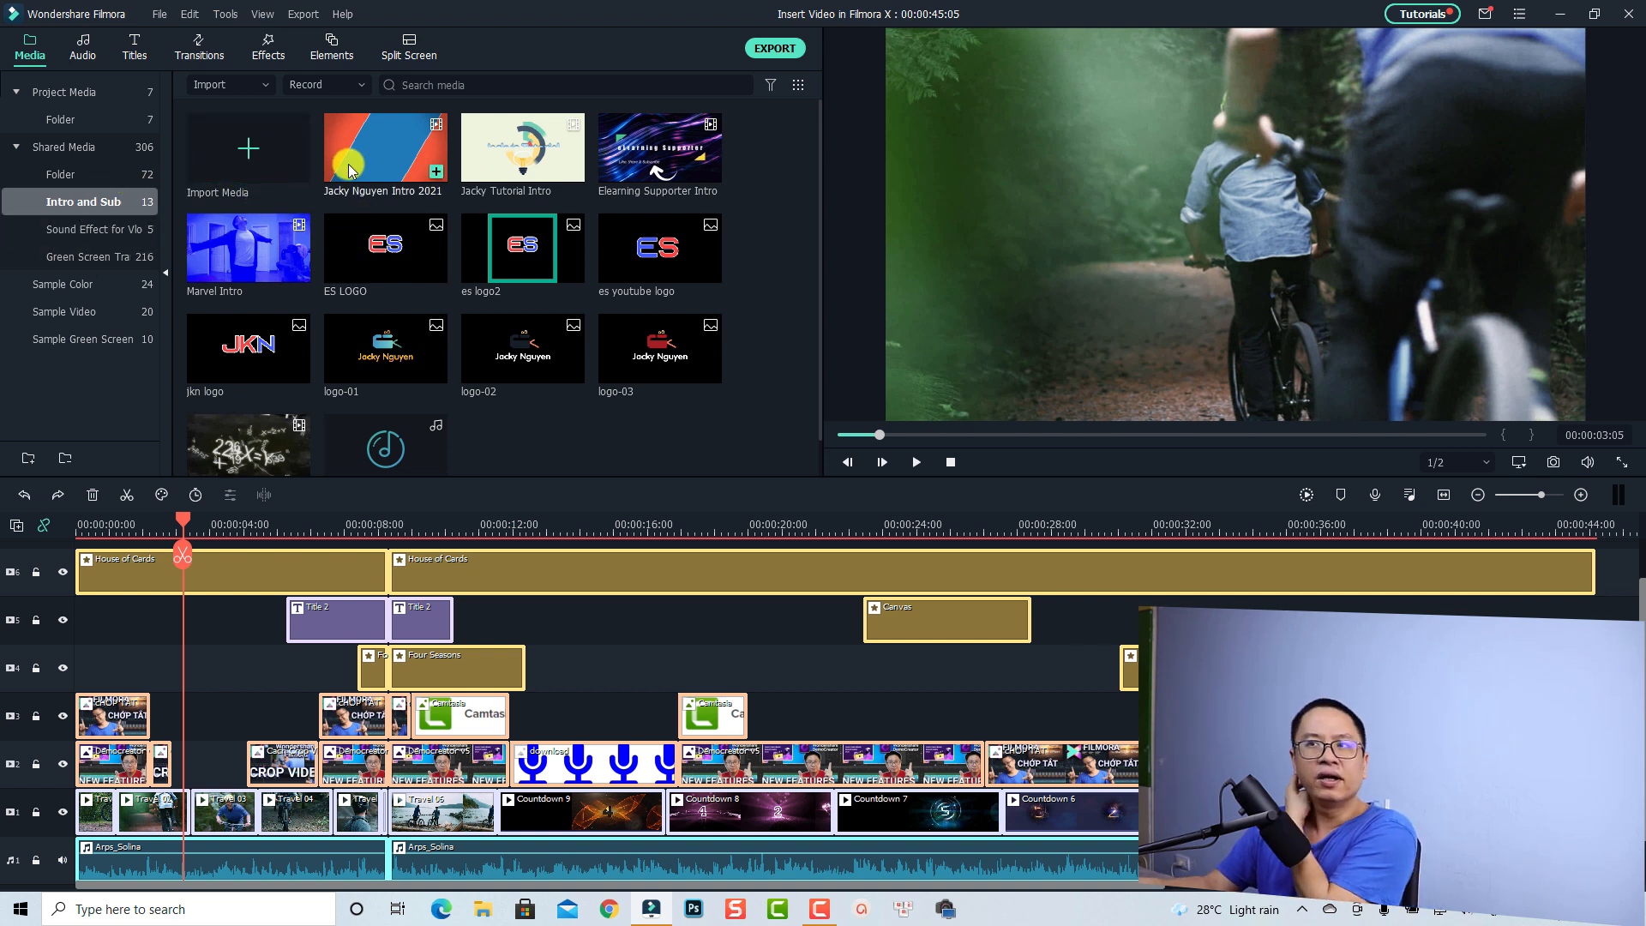
pyautogui.doubleClick(497, 178)
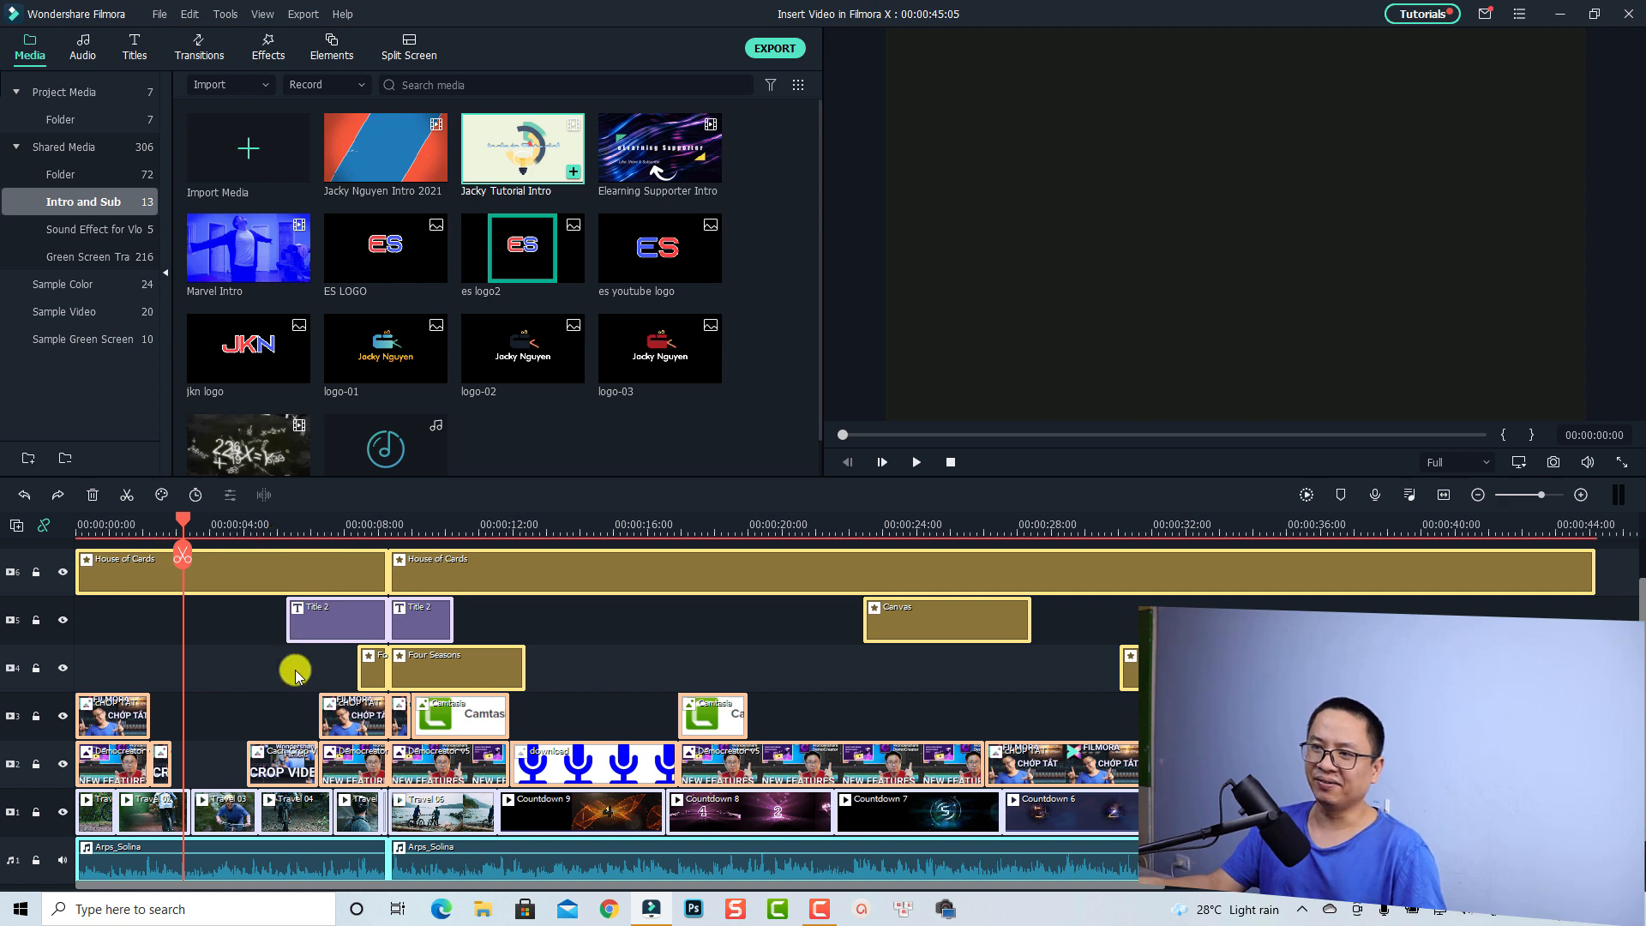
pyautogui.hotkey('shift', 'i')
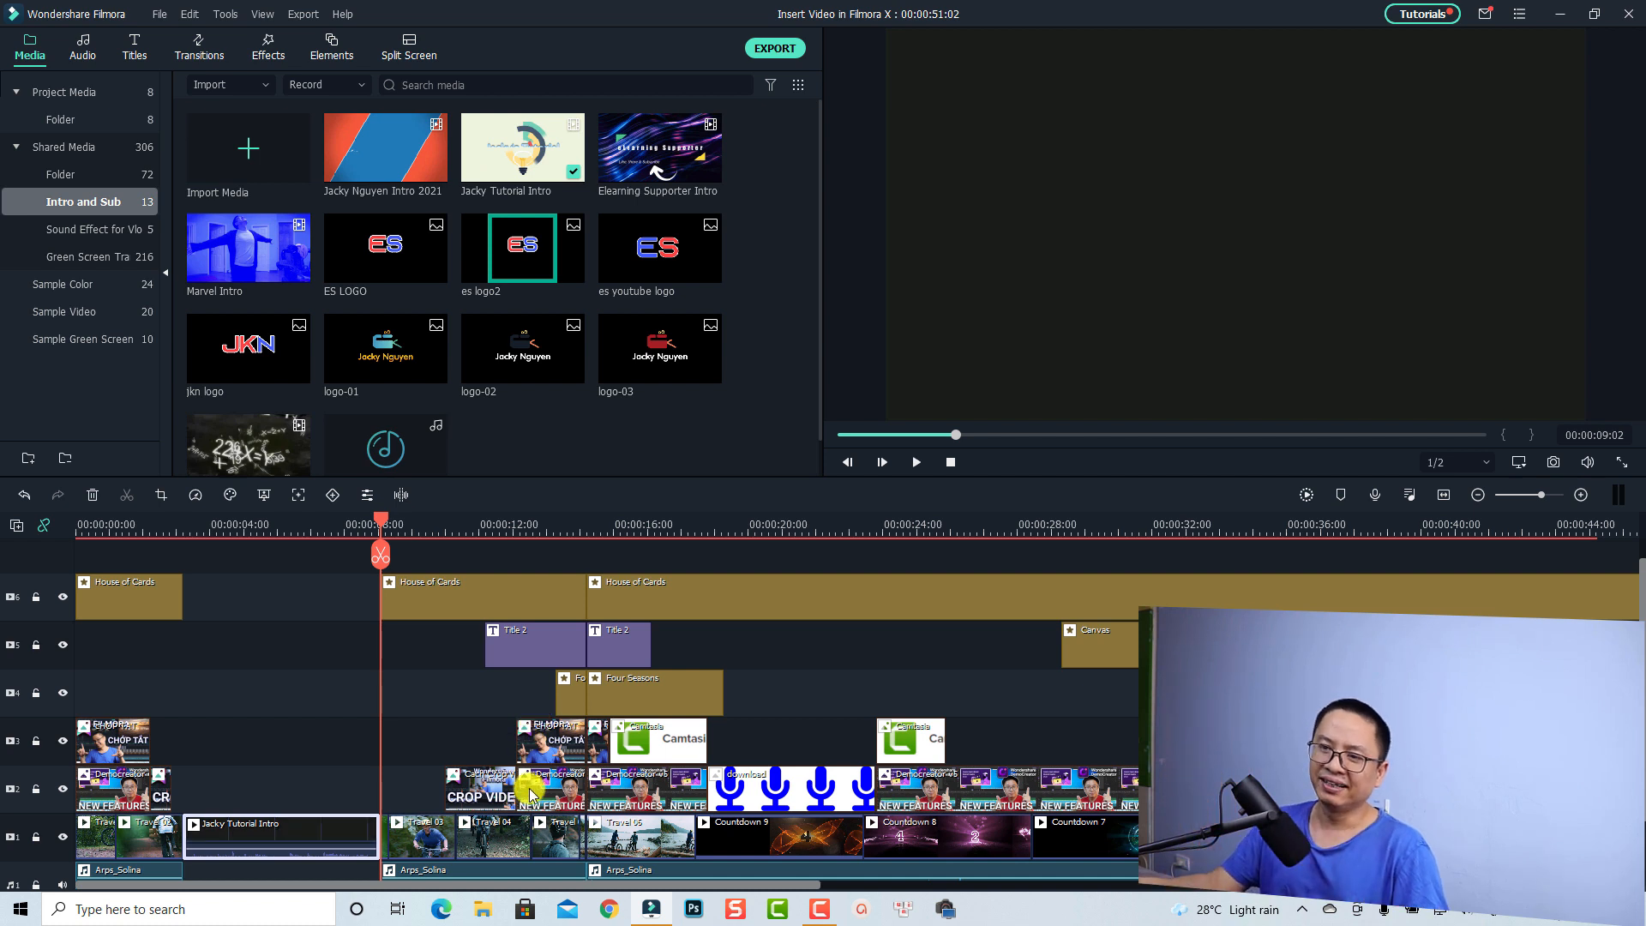
# - Place the playhead at 00:00:05:22 inside the inserted intro clip to check it
pyautogui.scroll(-2, 322, 849)
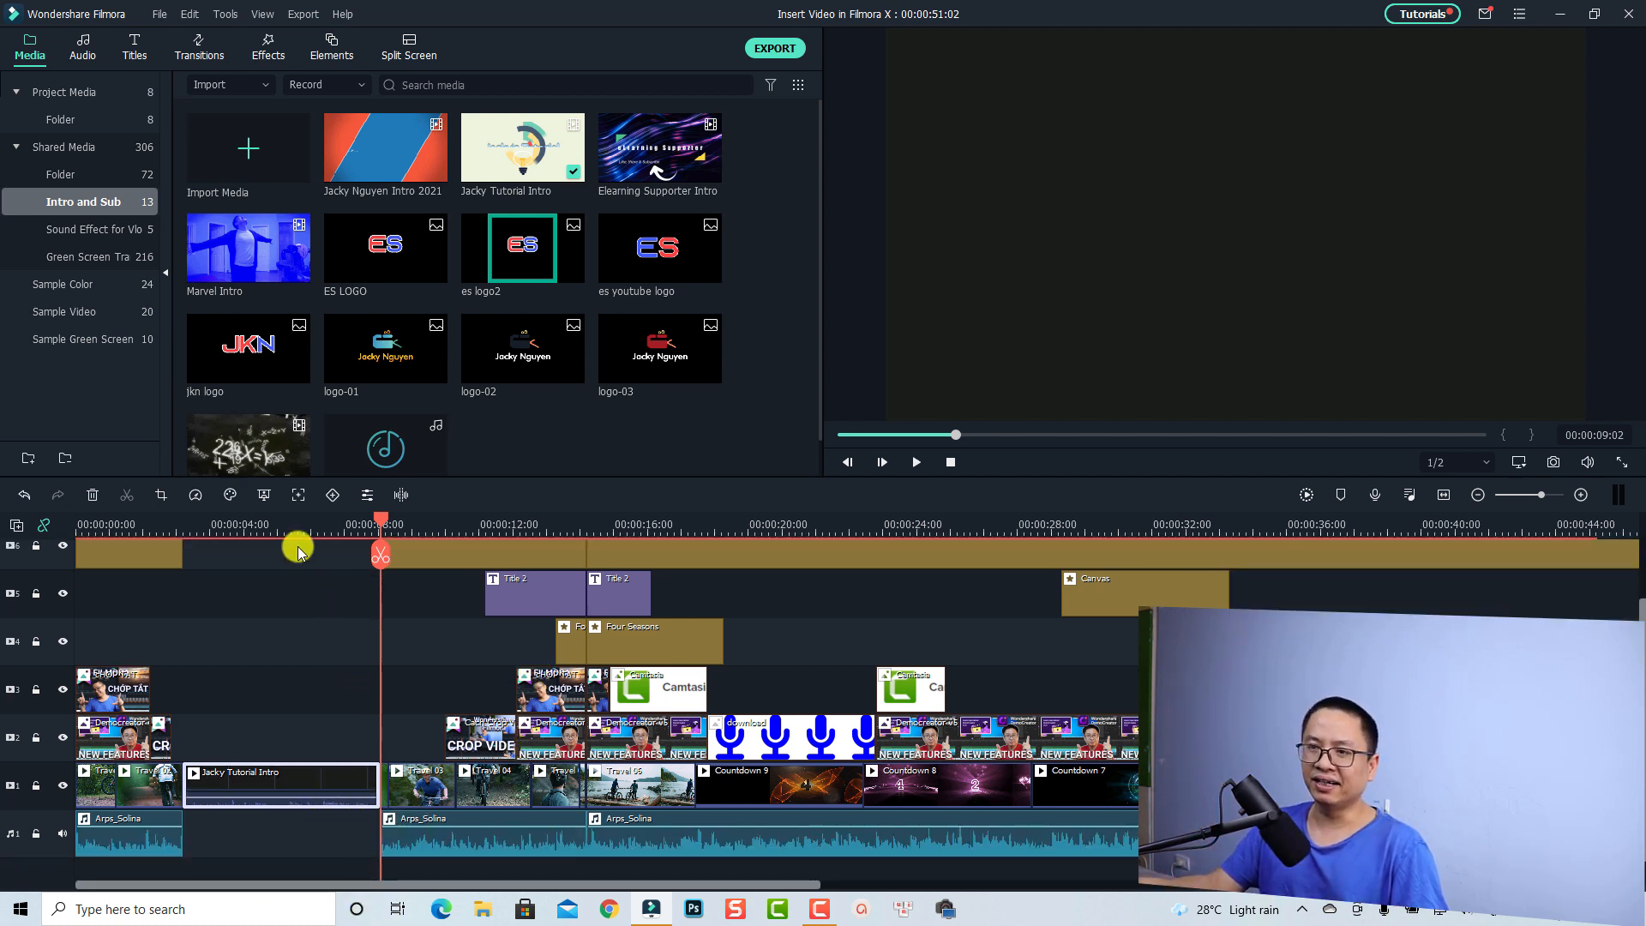
pyautogui.click(272, 526)
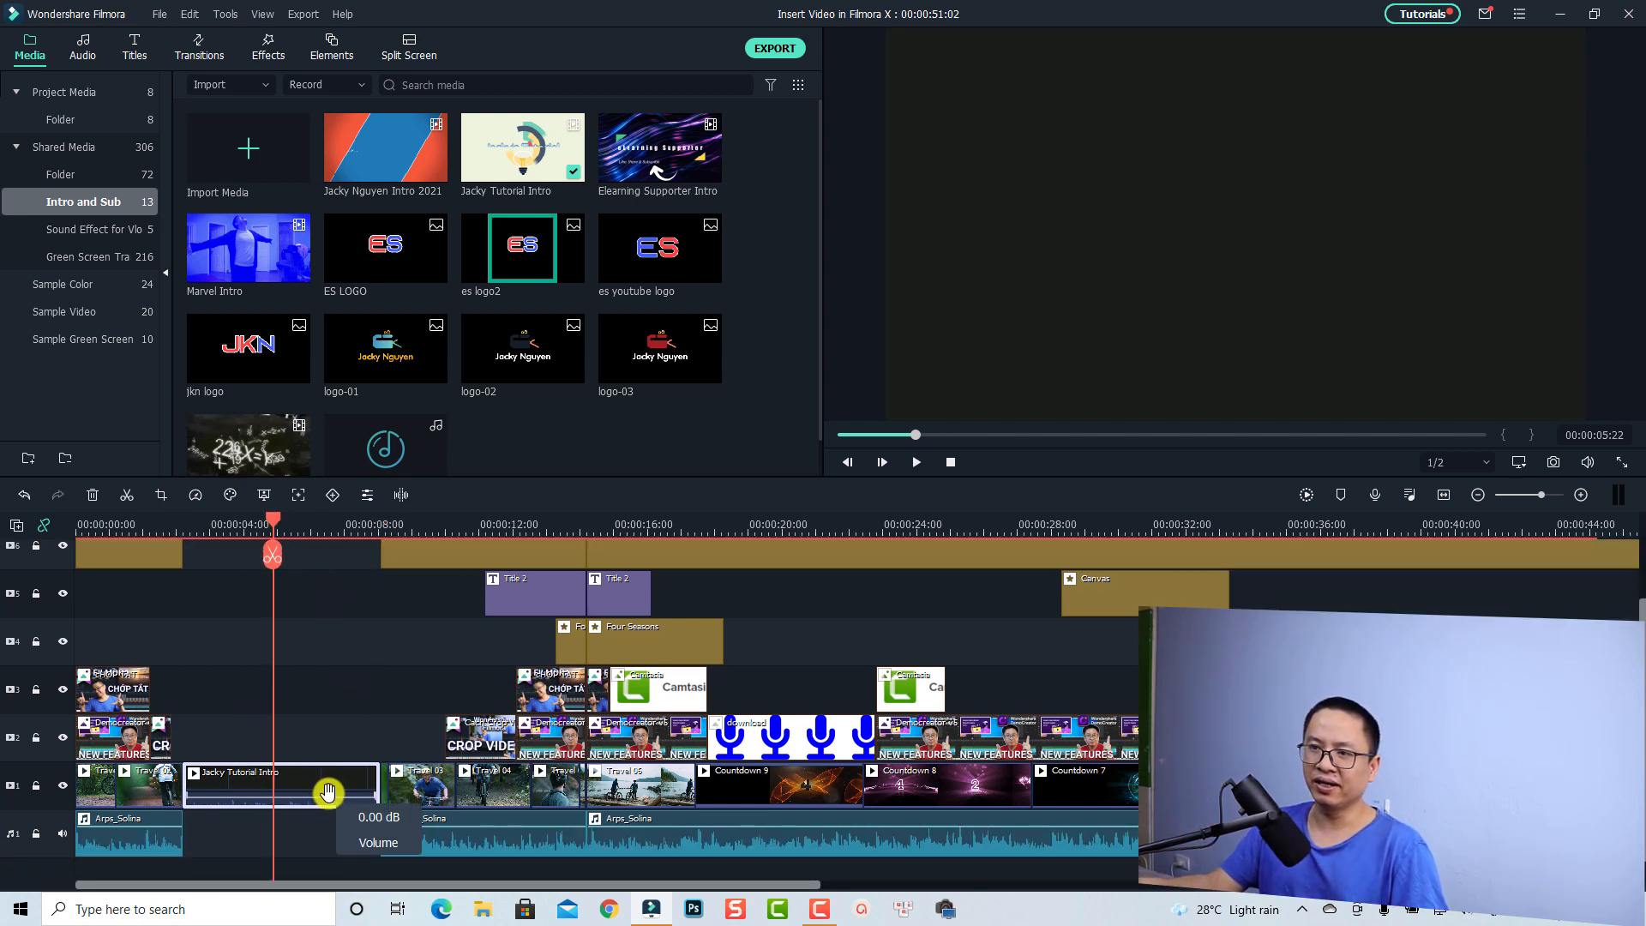